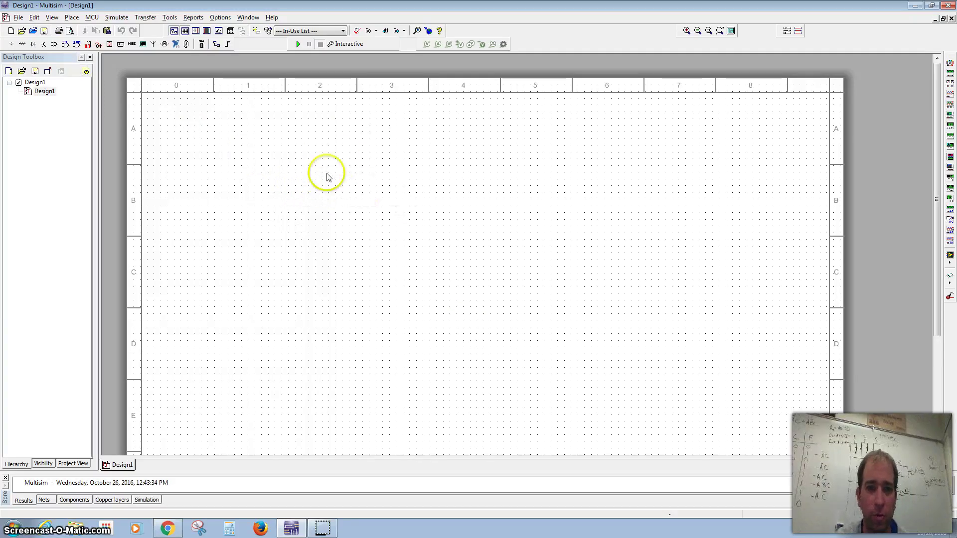
# Set the sheet's component visibility to show symbol pin names and package pin names.
pyautogui.rightClick(342, 175)
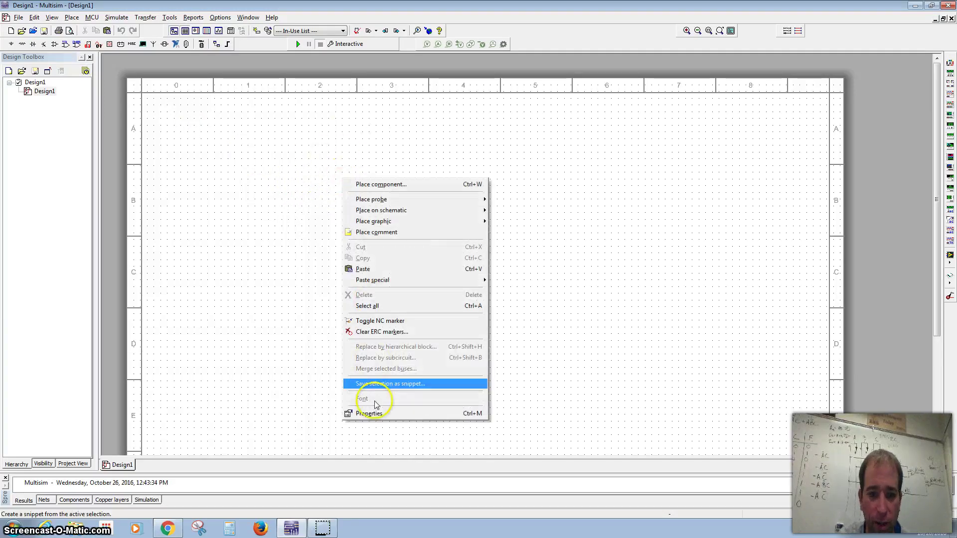
pyautogui.click(368, 414)
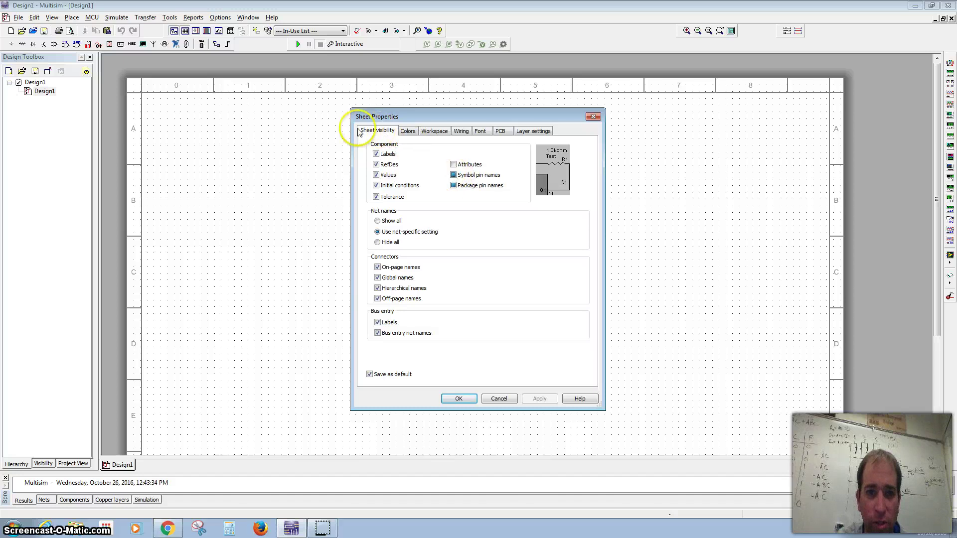
pyautogui.click(453, 176)
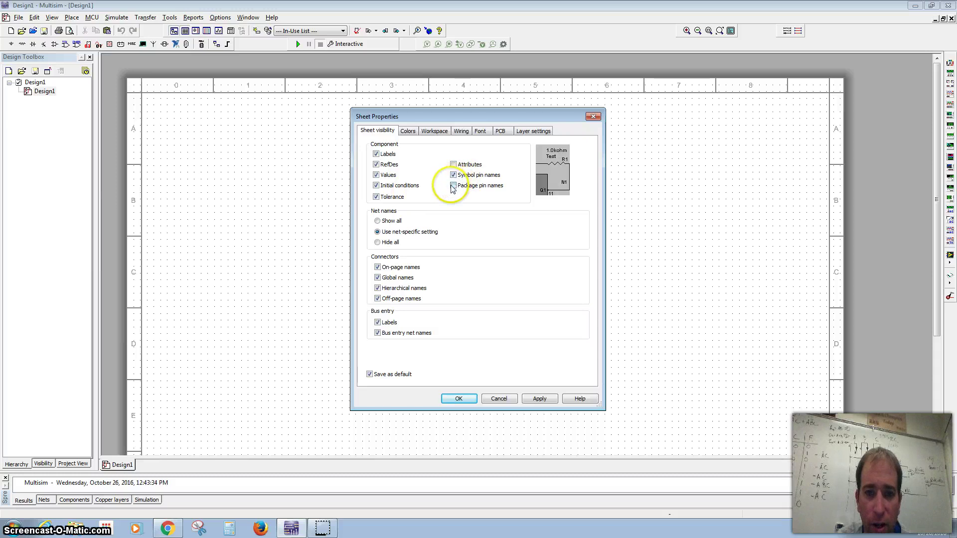
pyautogui.click(453, 186)
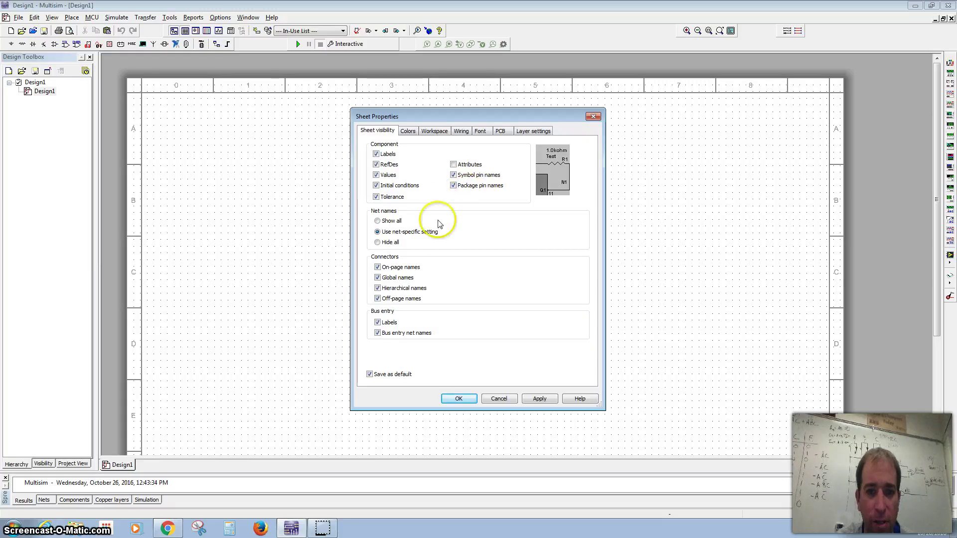
pyautogui.click(539, 399)
pyautogui.click(461, 398)
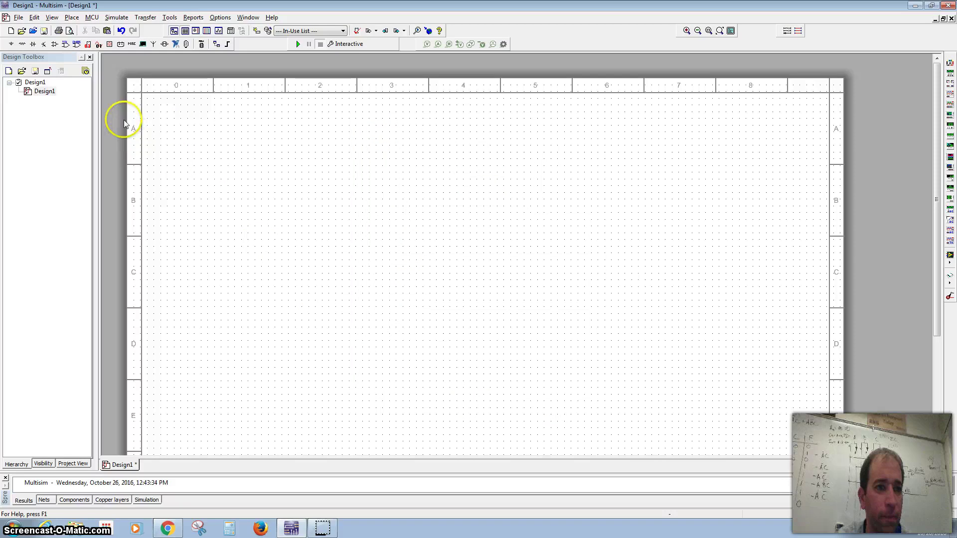
# Place a VCC supply near the top middle of the sheet and a DGND digital ground in the sheet's upper-left corner.
pyautogui.click(10, 44)
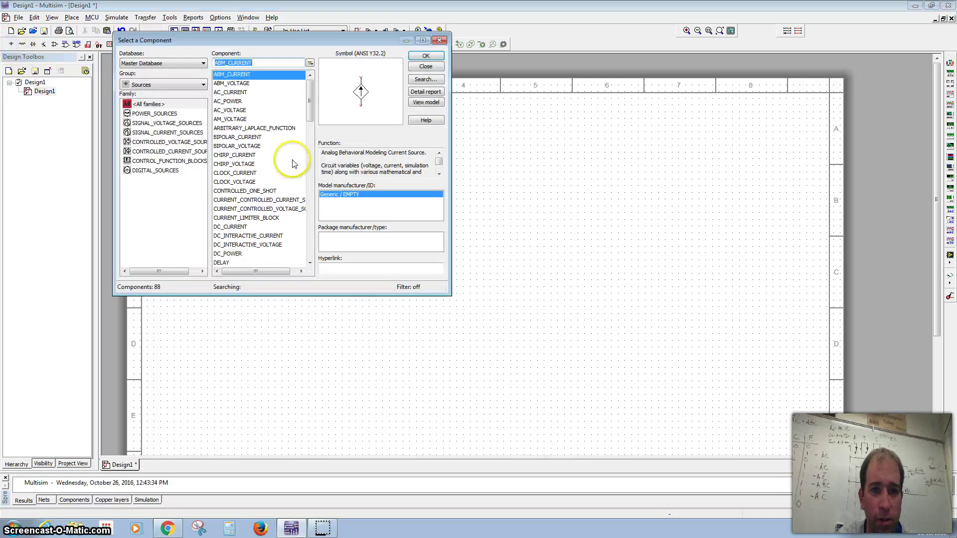
pyautogui.click(168, 114)
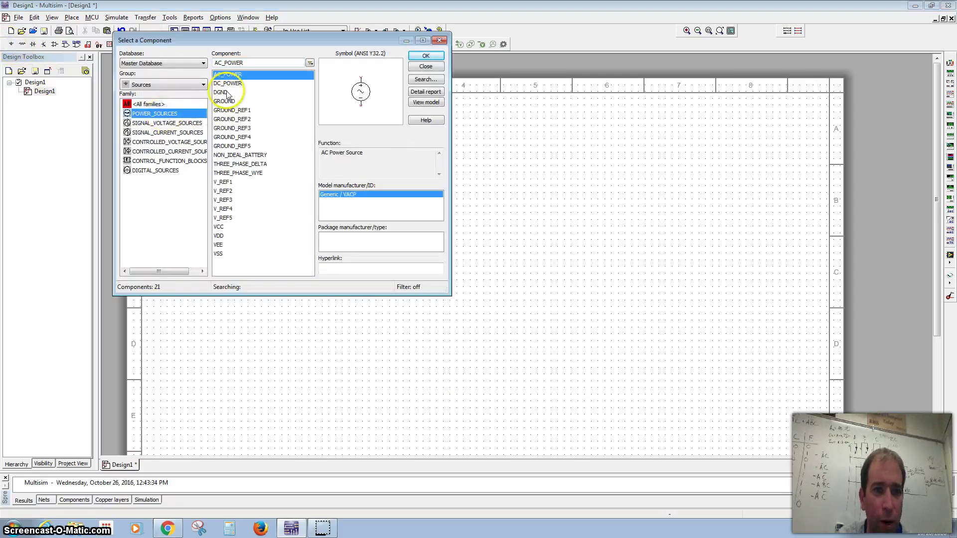
pyautogui.click(219, 228)
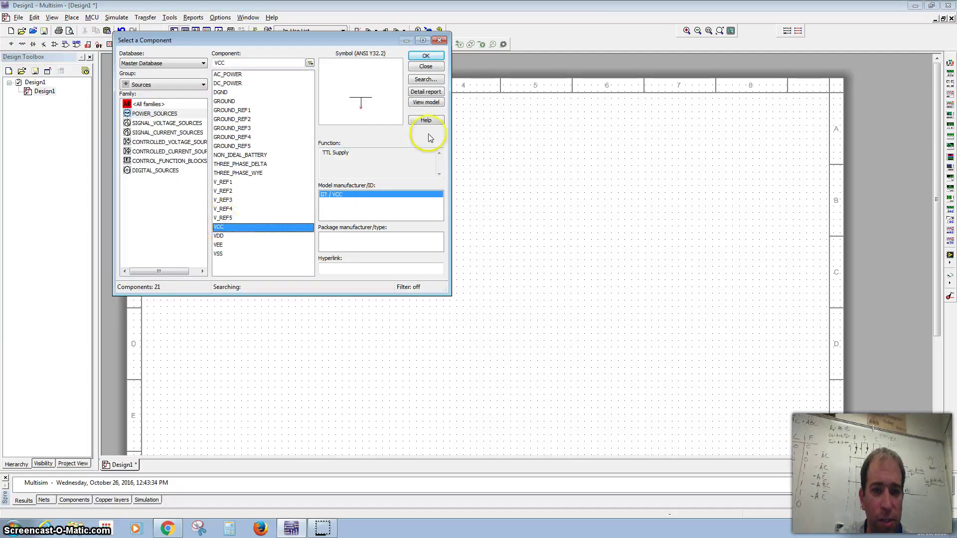
pyautogui.click(426, 55)
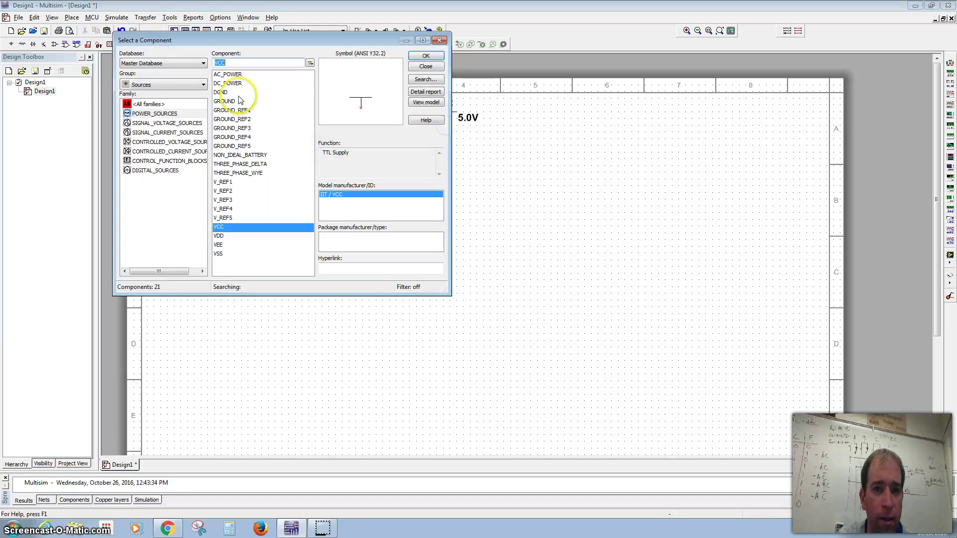
pyautogui.click(222, 93)
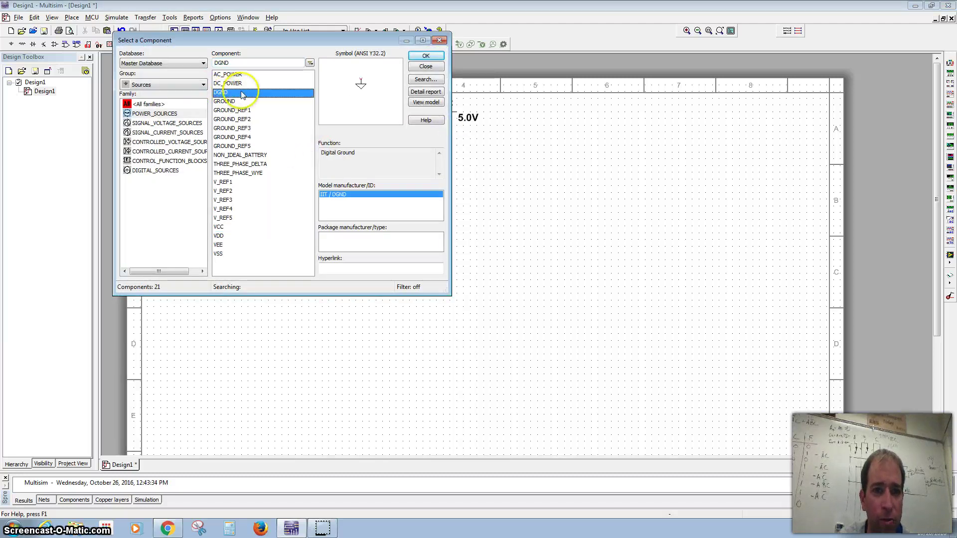
pyautogui.click(426, 56)
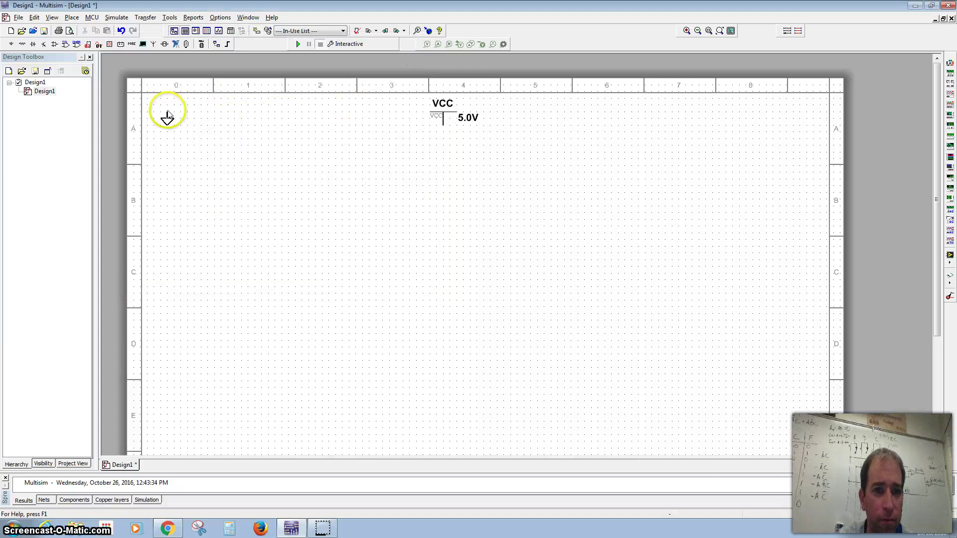
pyautogui.click(167, 116)
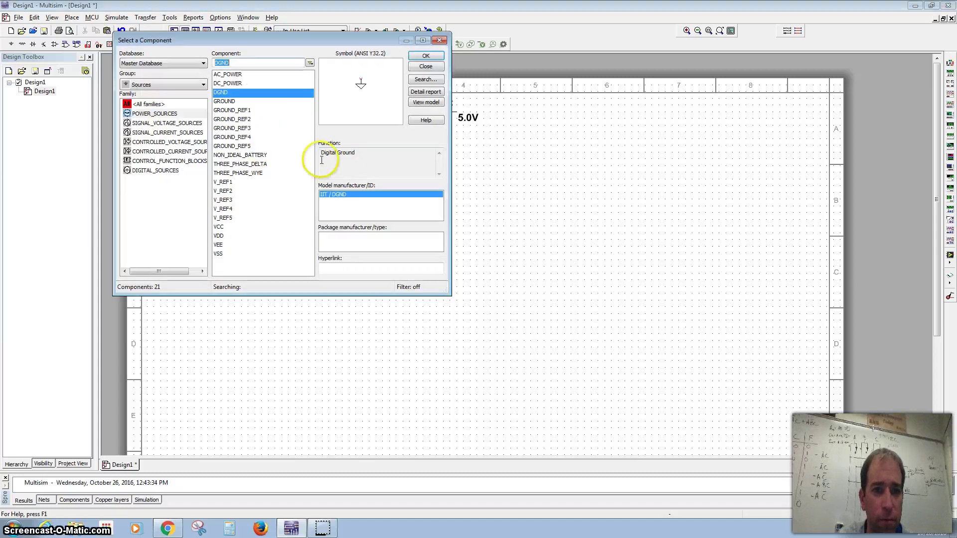
pyautogui.click(145, 105)
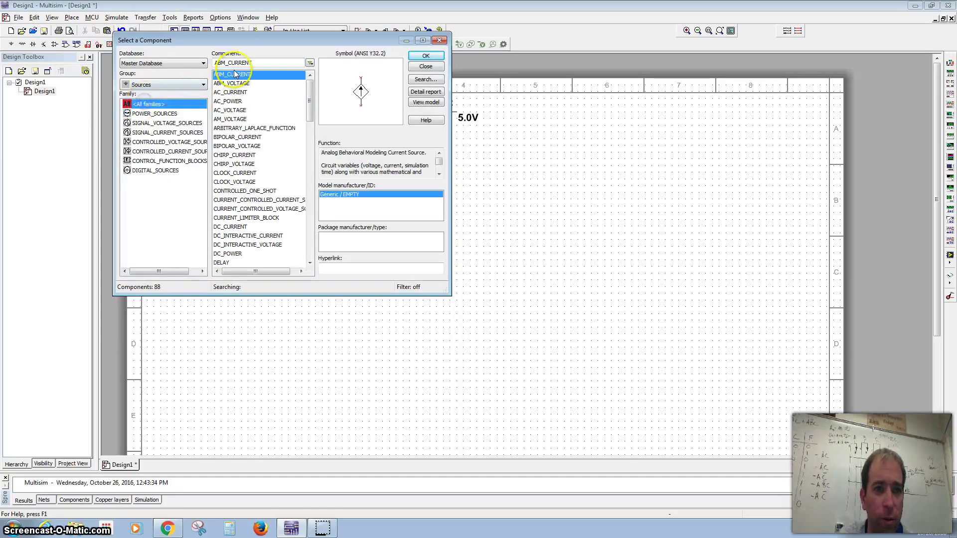
pyautogui.doubleClick(268, 63)
pyautogui.write('spdt')
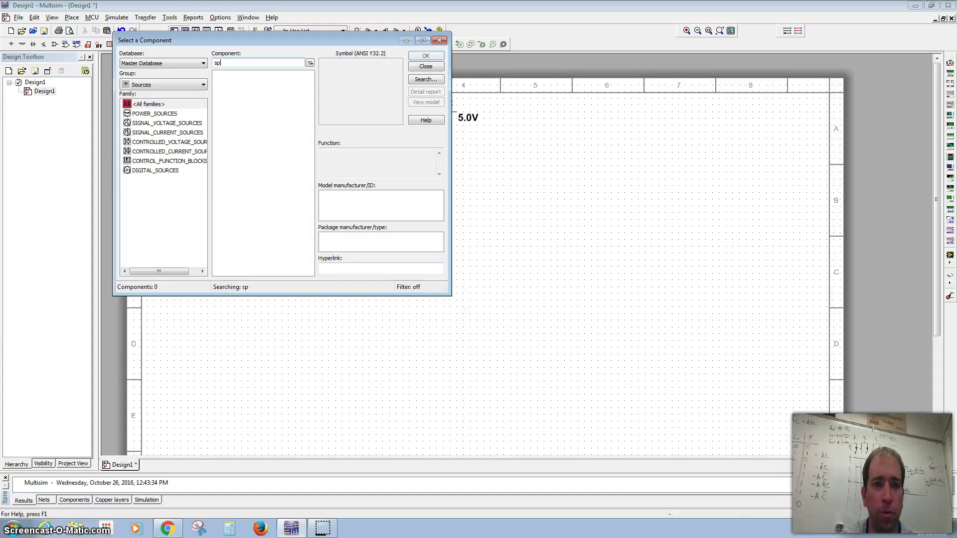
# Search all component groups for spdt and place the first SPDT switch below the ground symbol.
pyautogui.click(145, 85)
pyautogui.click(150, 96)
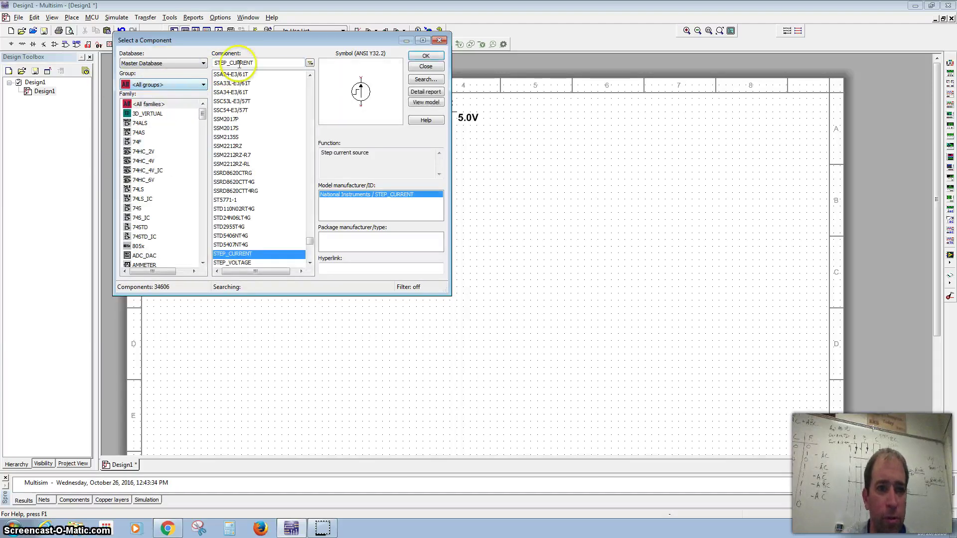
pyautogui.click(149, 104)
pyautogui.click(243, 62)
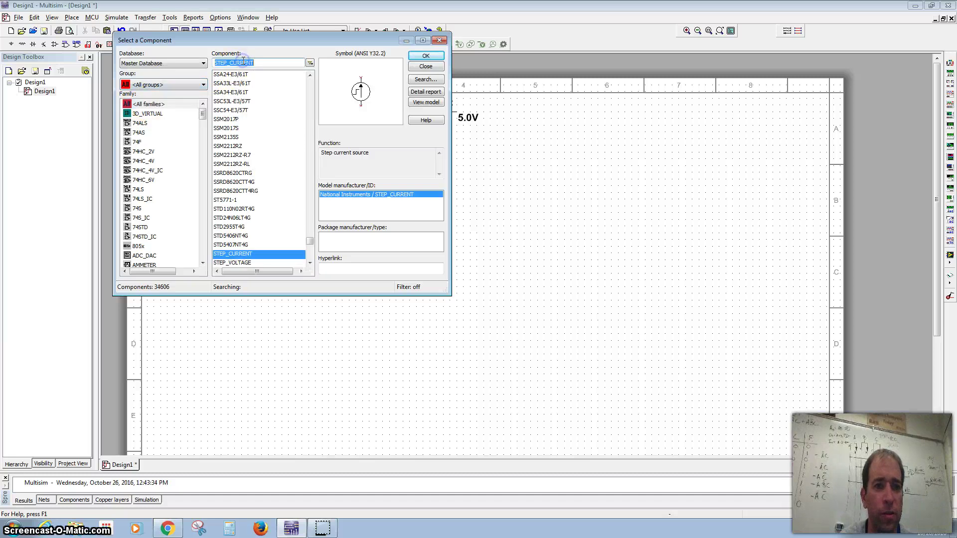
pyautogui.write('spdt')
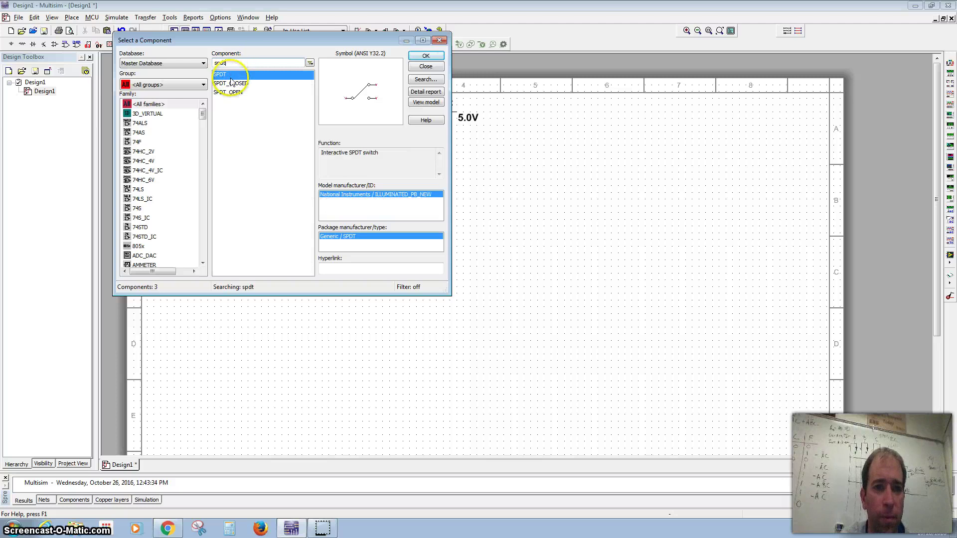
pyautogui.click(425, 55)
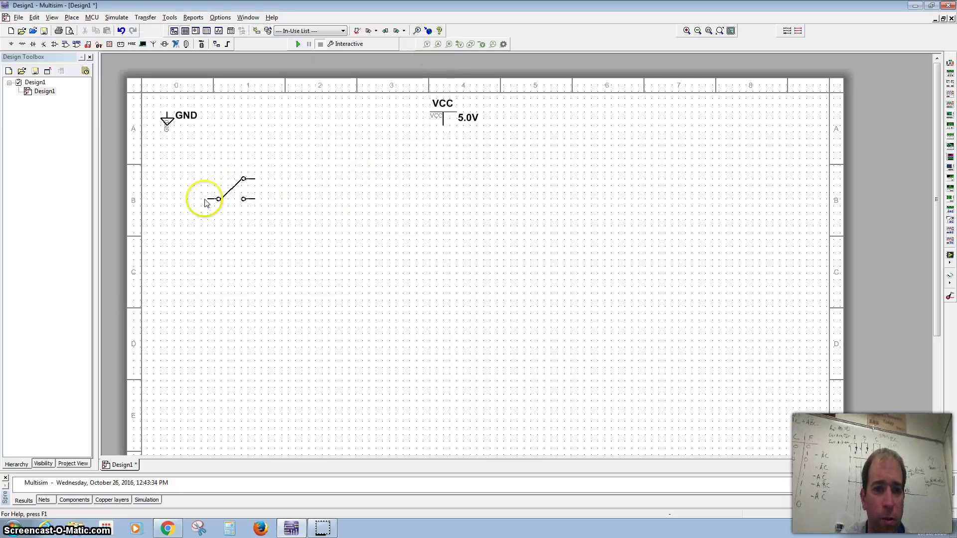
pyautogui.click(180, 211)
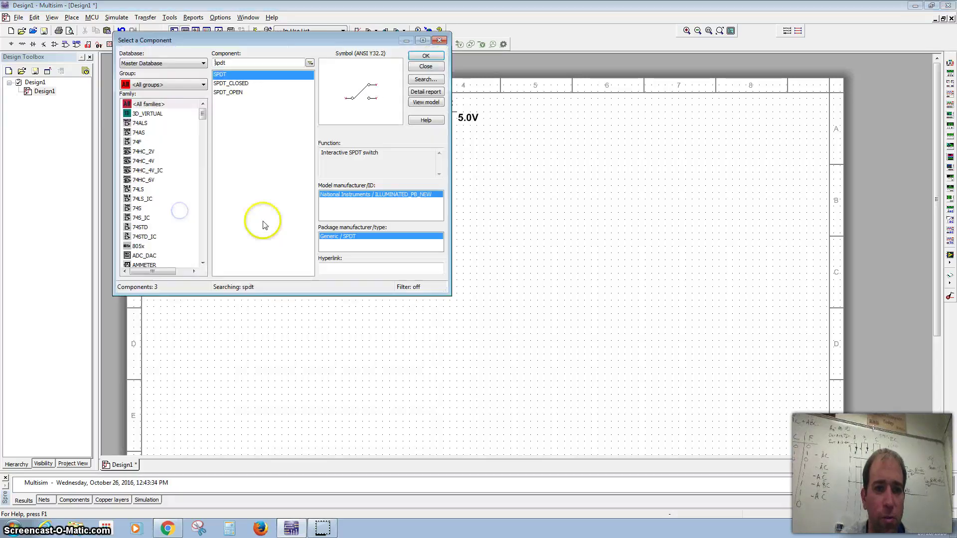
# Place two more SPDT switches in a row to the right of the first one and finish placing components.
pyautogui.click(416, 55)
pyautogui.click(291, 213)
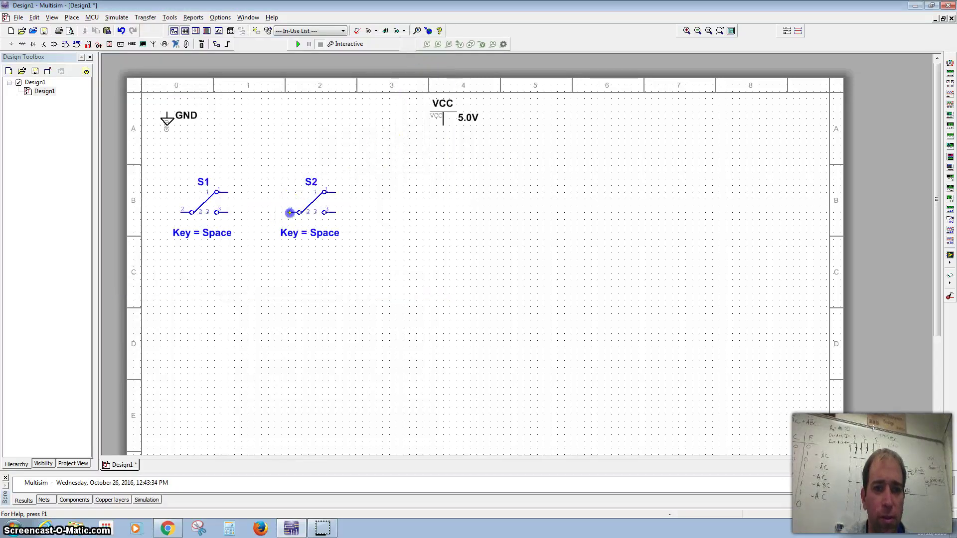
pyautogui.click(425, 54)
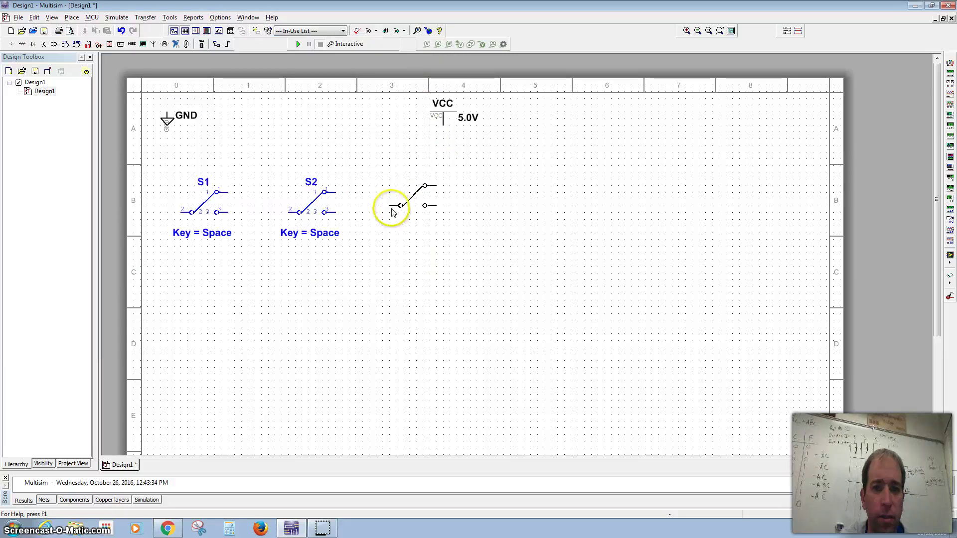
pyautogui.click(394, 206)
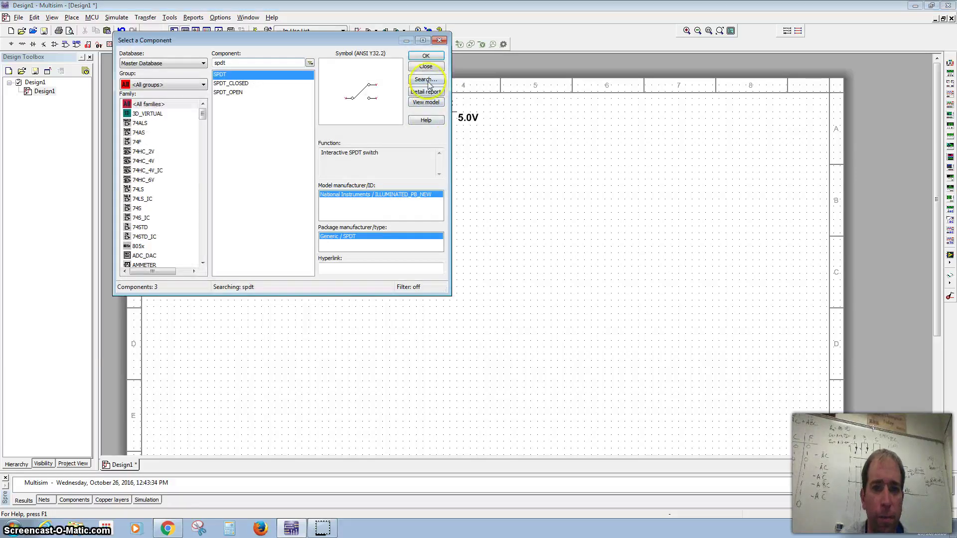
pyautogui.click(425, 71)
# Rotate all three switches S3, S2 and S1 90° counter clockwise.
pyautogui.rightClick(404, 192)
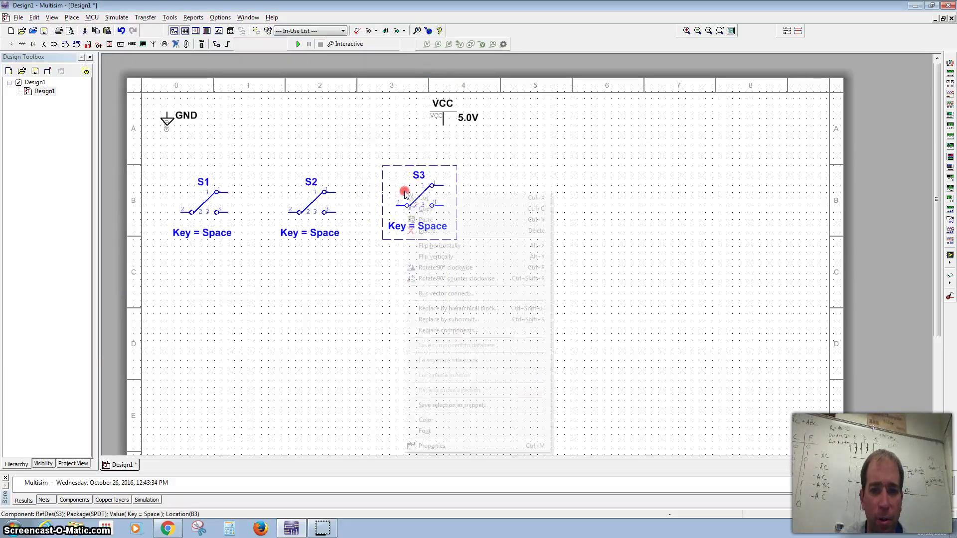
pyautogui.click(456, 280)
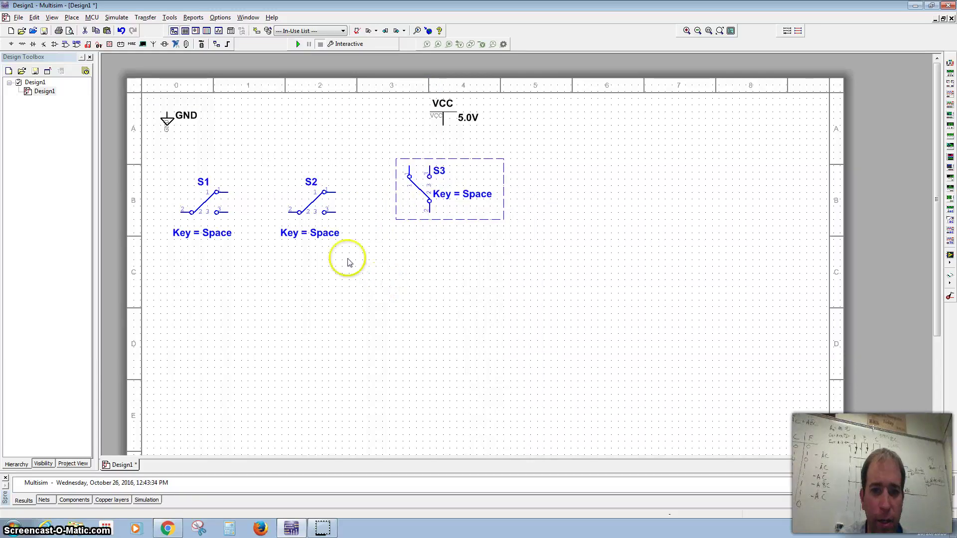
pyautogui.click(298, 204)
pyautogui.rightClick(298, 203)
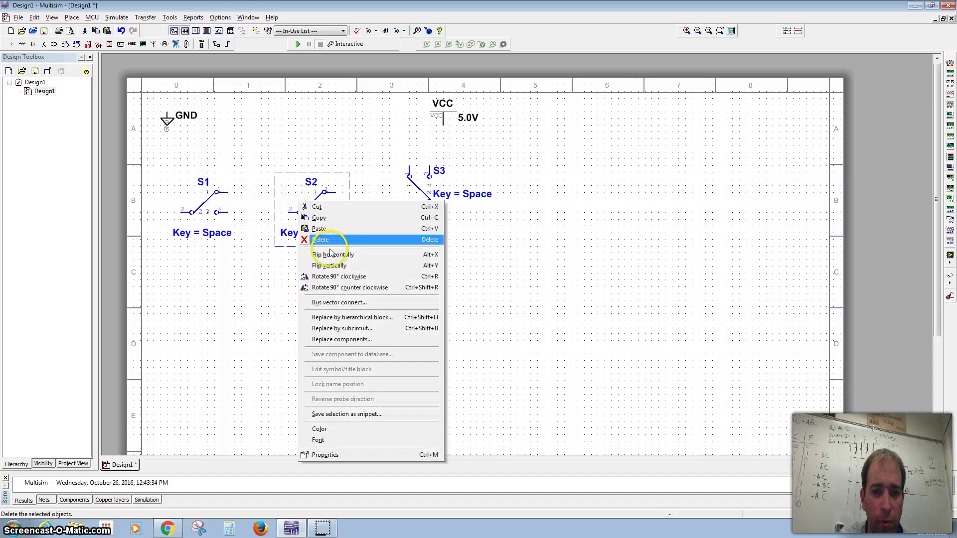
pyautogui.click(345, 288)
pyautogui.click(187, 203)
pyautogui.rightClick(187, 204)
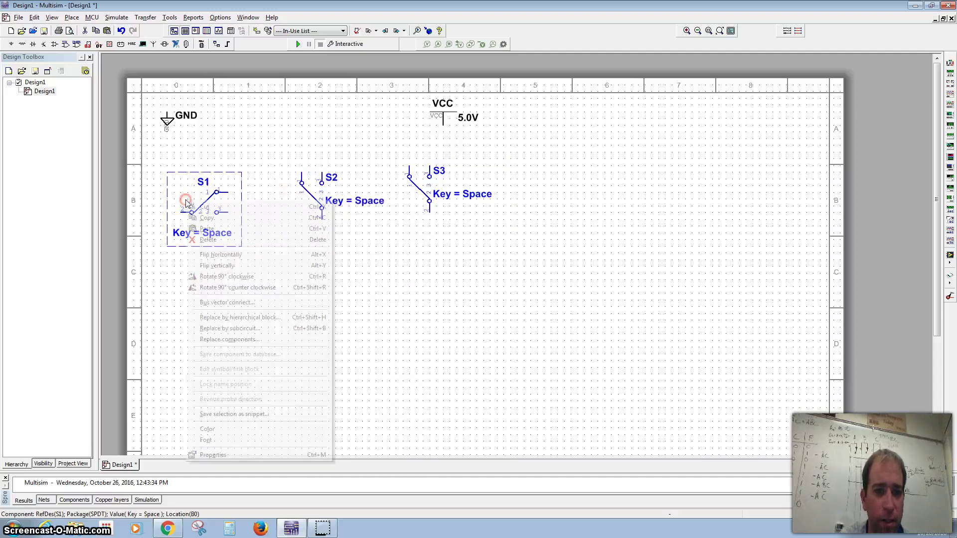
pyautogui.click(244, 289)
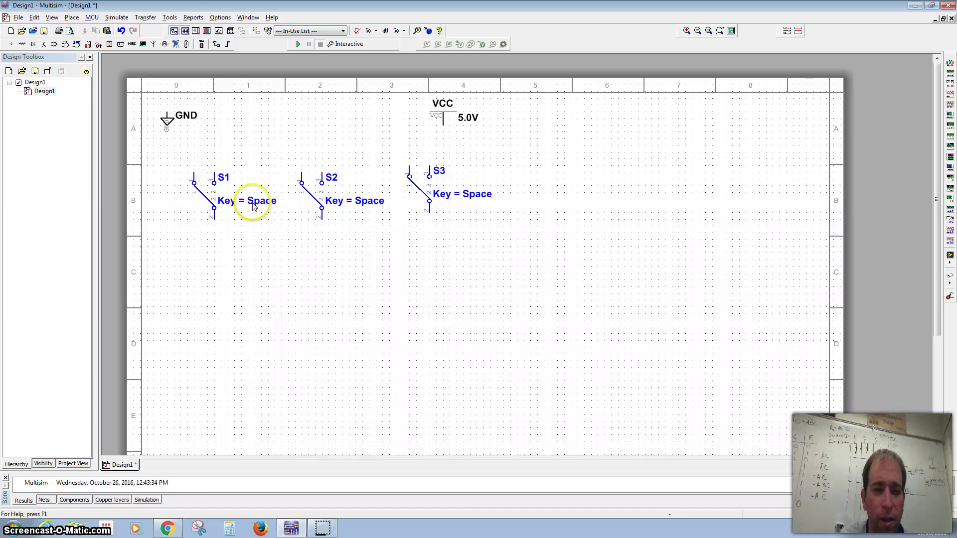
# Wire the upper-right terminal of each switch, S1, S2 and S3, to the VCC supply.
pyautogui.click(215, 172)
pyautogui.click(442, 125)
pyautogui.click(321, 173)
pyautogui.click(323, 131)
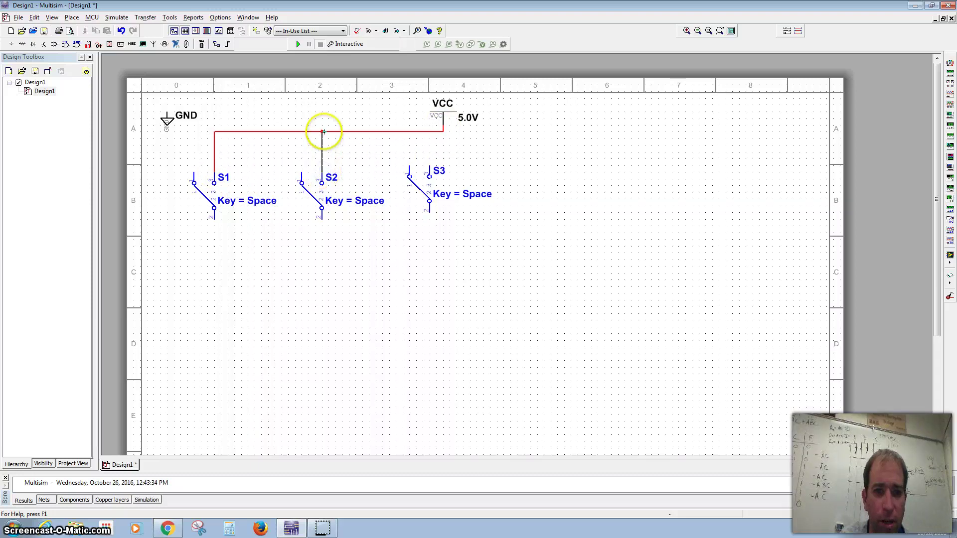
pyautogui.click(426, 131)
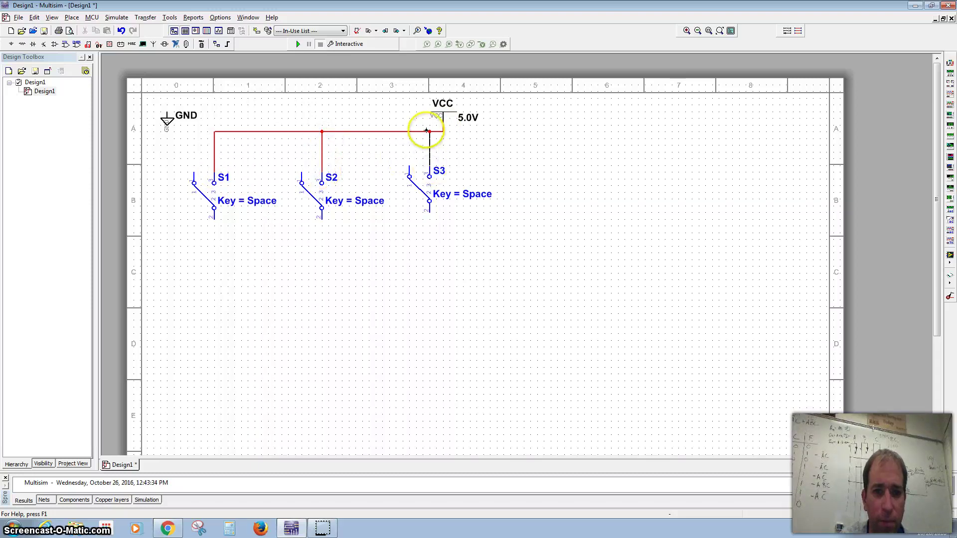
# Wire the upper-left terminal of S3 to the ground symbol and set the GND net color to black.
pyautogui.click(407, 163)
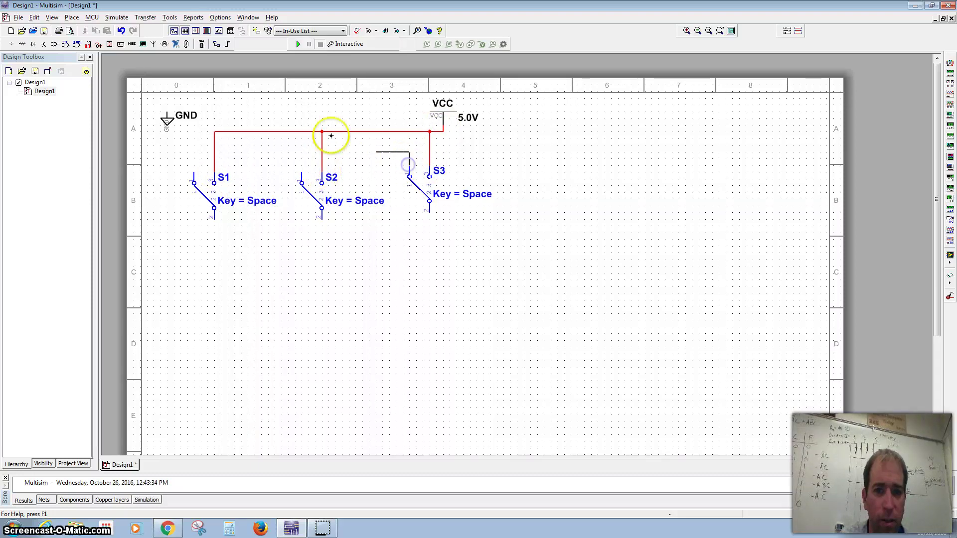
pyautogui.click(168, 111)
pyautogui.doubleClick(316, 111)
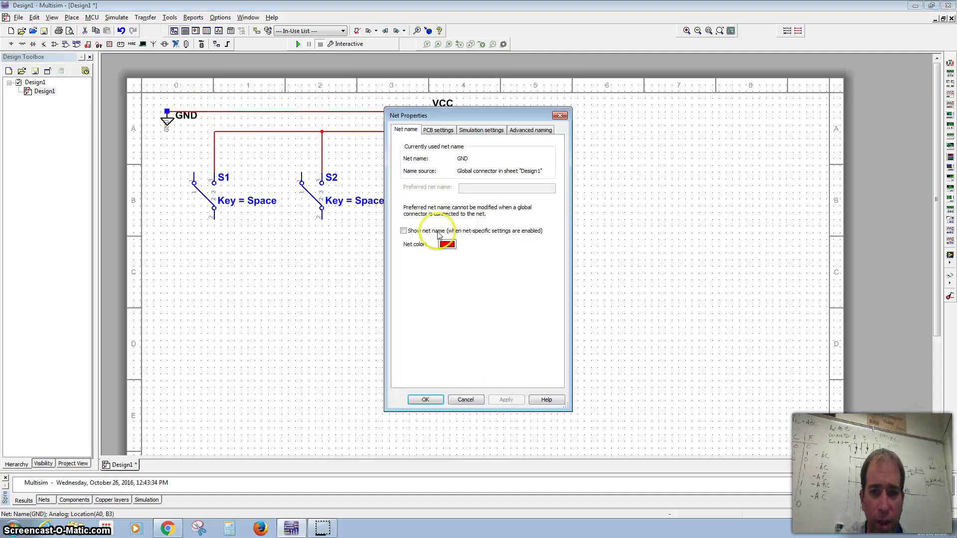
pyautogui.click(447, 244)
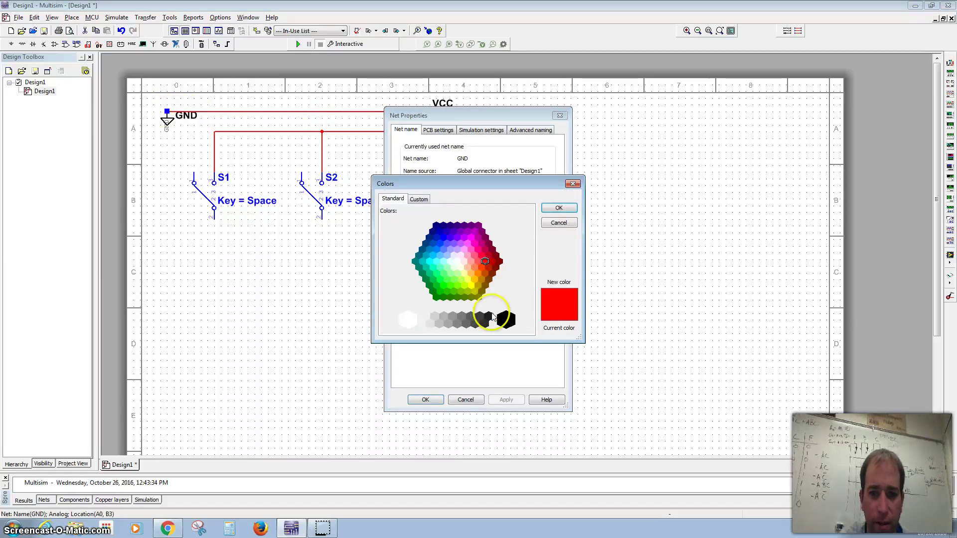
pyautogui.click(558, 208)
pyautogui.click(512, 401)
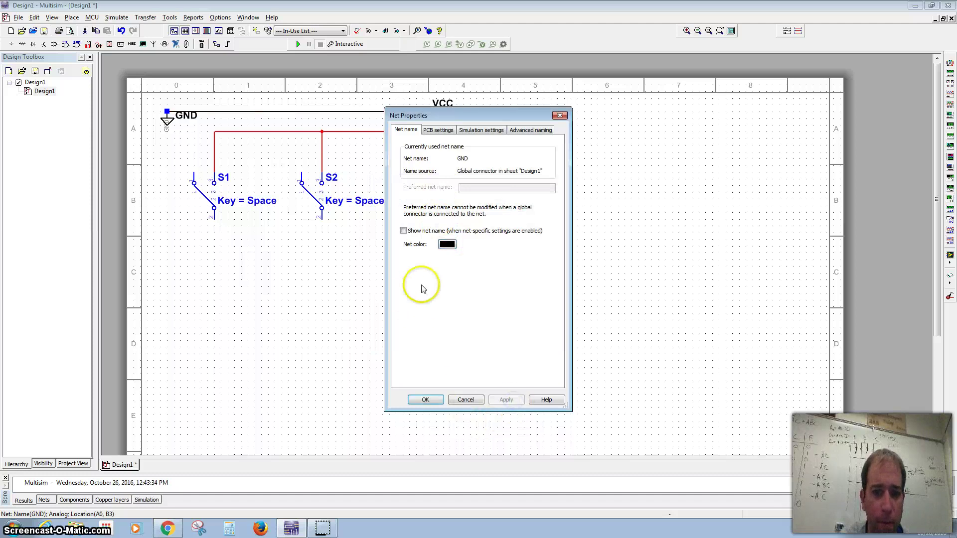
pyautogui.click(431, 399)
# Wire the upper-left terminals of S2 and S1 to the black ground wire.
pyautogui.click(300, 172)
pyautogui.click(299, 112)
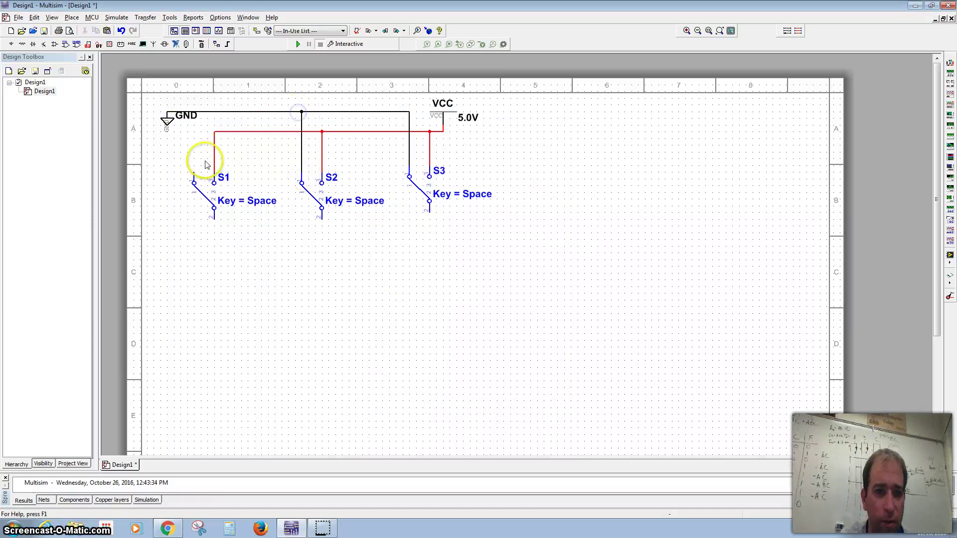
pyautogui.click(193, 172)
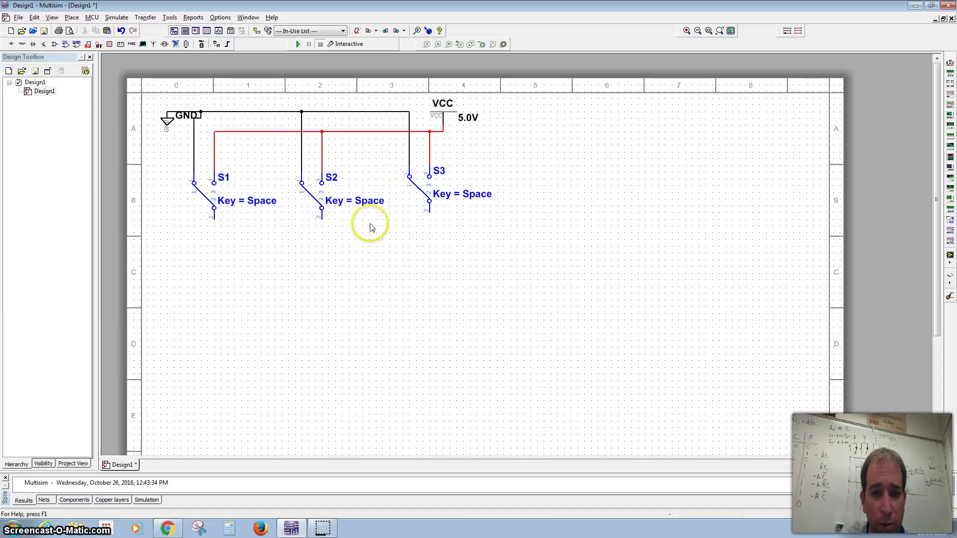
# Draw a long vertical wire from the lower terminal of each switch, S1, S2 and S3, down to near the sheet's lower edge.
pyautogui.scroll(-2, 349, 255)
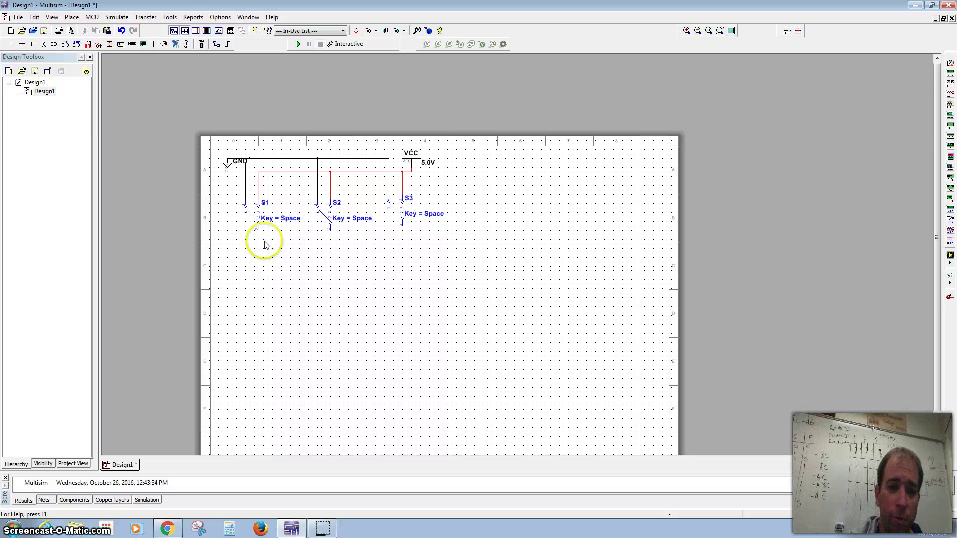
pyautogui.scroll(-1, 283, 250)
pyautogui.moveTo(280, 250); pyautogui.dragTo(271, 208)
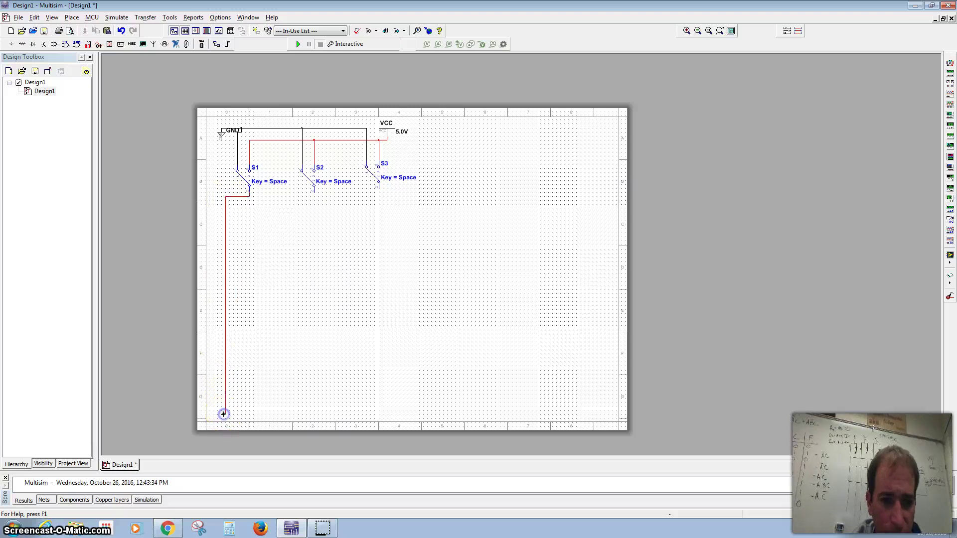
pyautogui.click(314, 192)
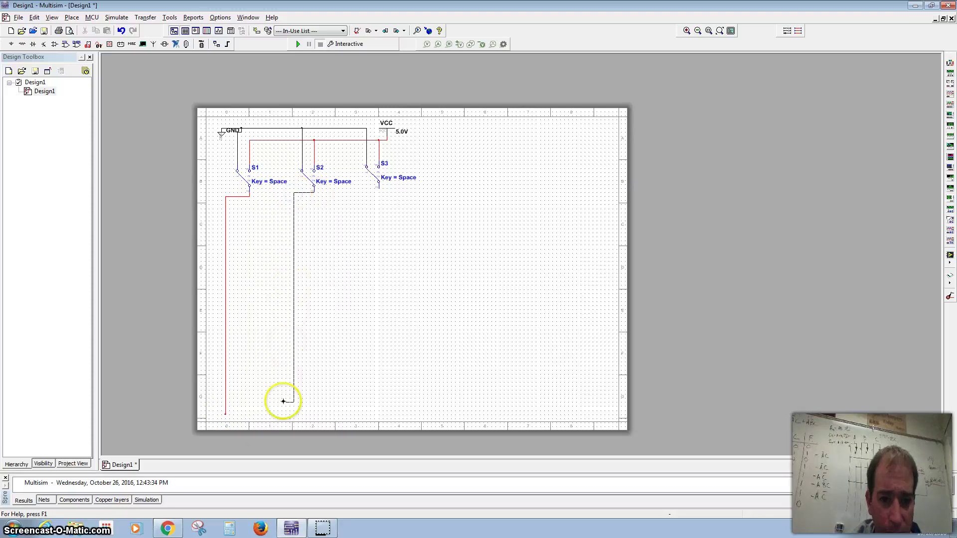
pyautogui.click(377, 185)
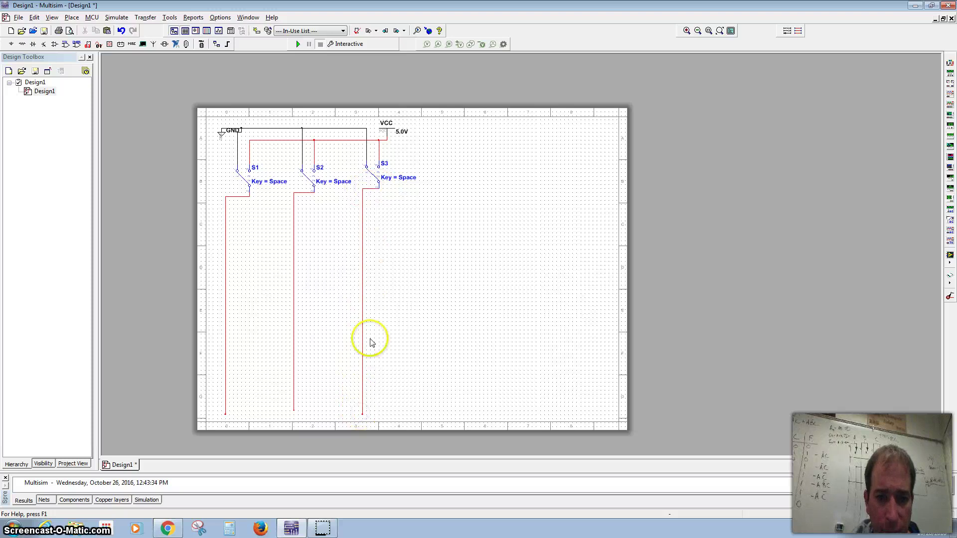
# Find 74ls04 among the TTL components and choose the 74LS04N hex inverter from the 74LS family for placement.
pyautogui.click(65, 44)
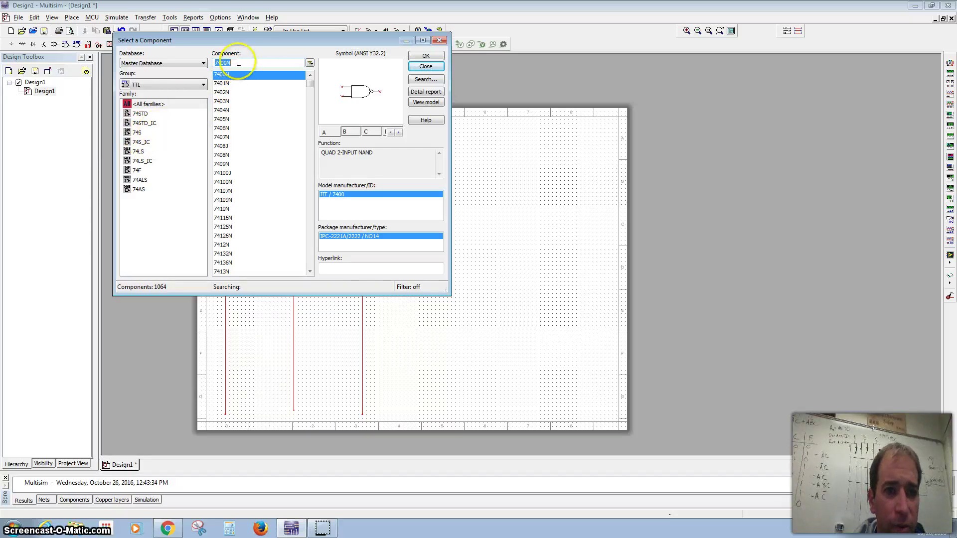
pyautogui.press('BackSpace')
pyautogui.press('BackSpace')
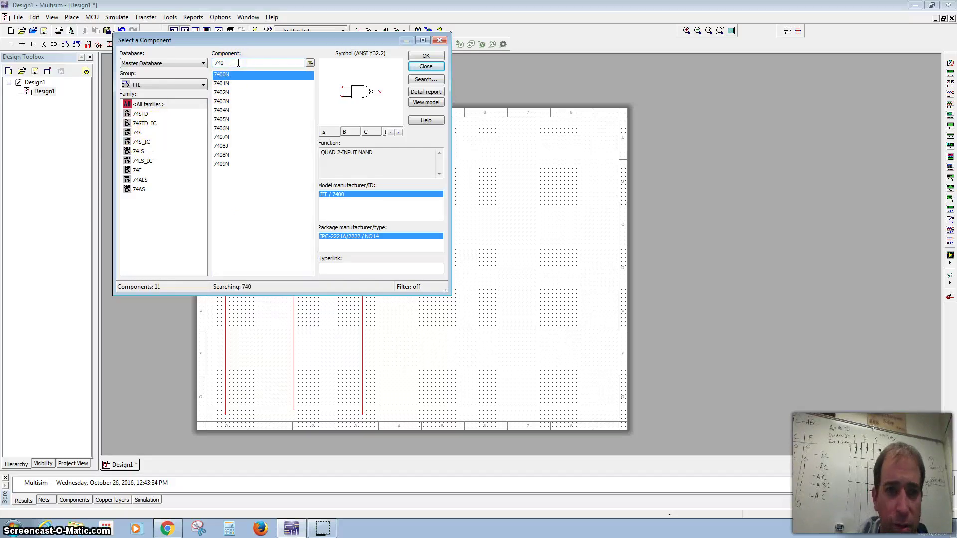
pyautogui.press('BackSpace')
pyautogui.write('l')
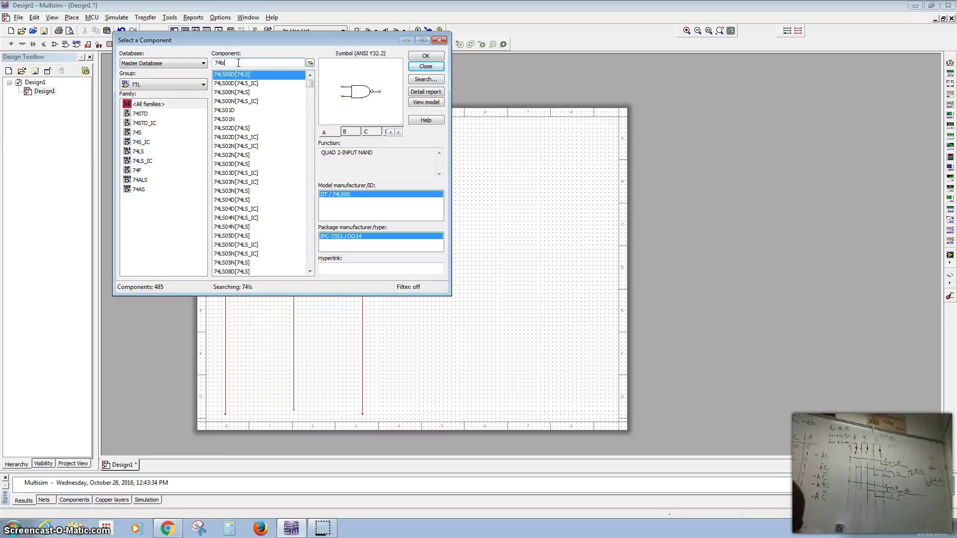
pyautogui.write('s04')
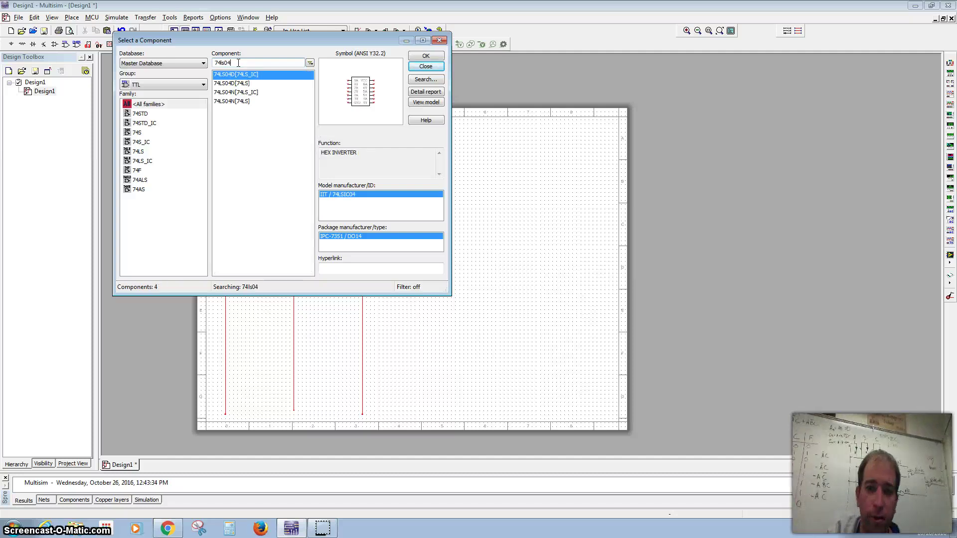
pyautogui.click(238, 101)
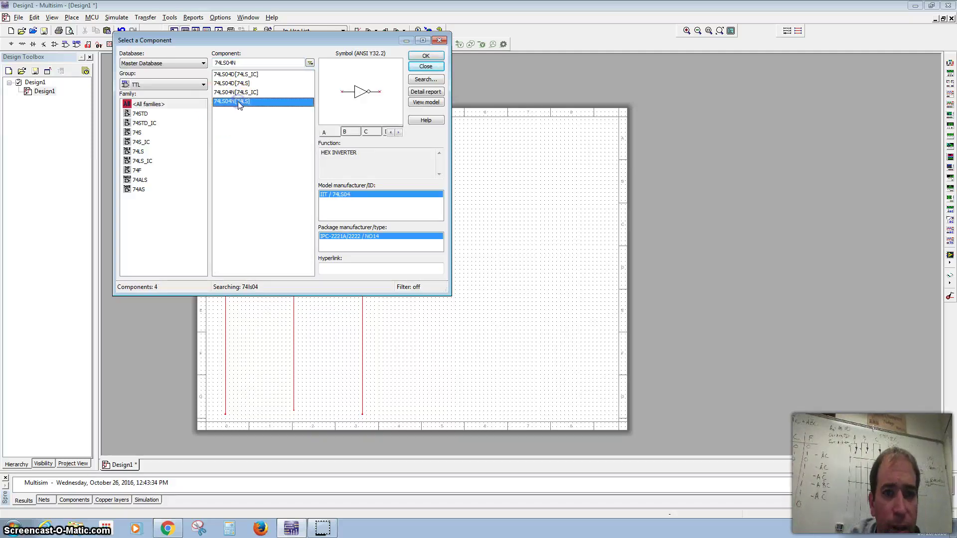
pyautogui.click(426, 56)
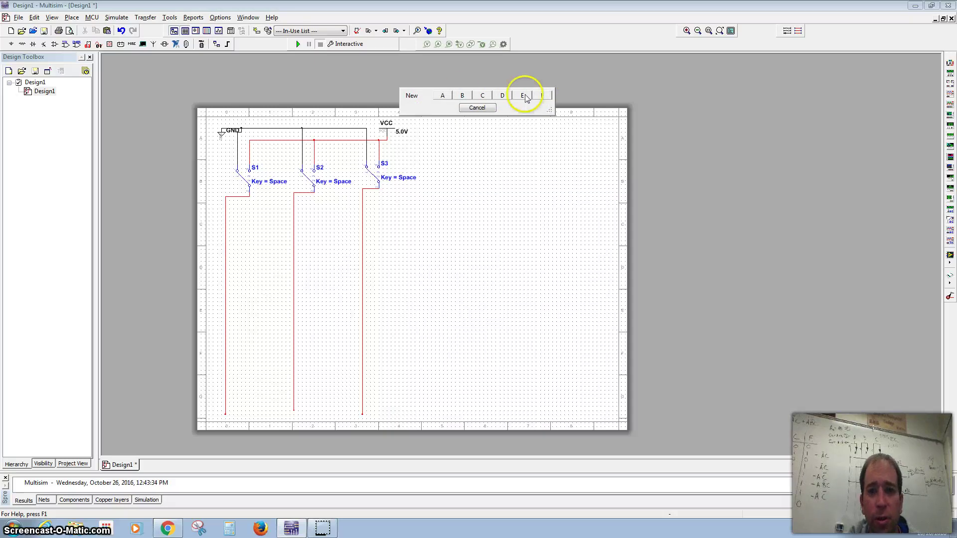
# Place inverter gates A, B and C of the 74LS04N below S1, S2 and S3, beside each switch's vertical wire.
pyautogui.click(443, 96)
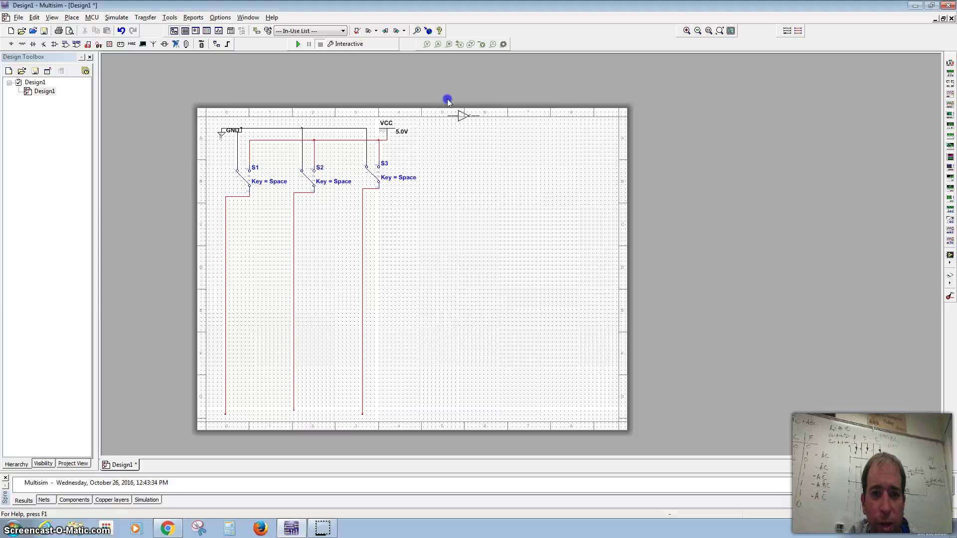
pyautogui.click(241, 217)
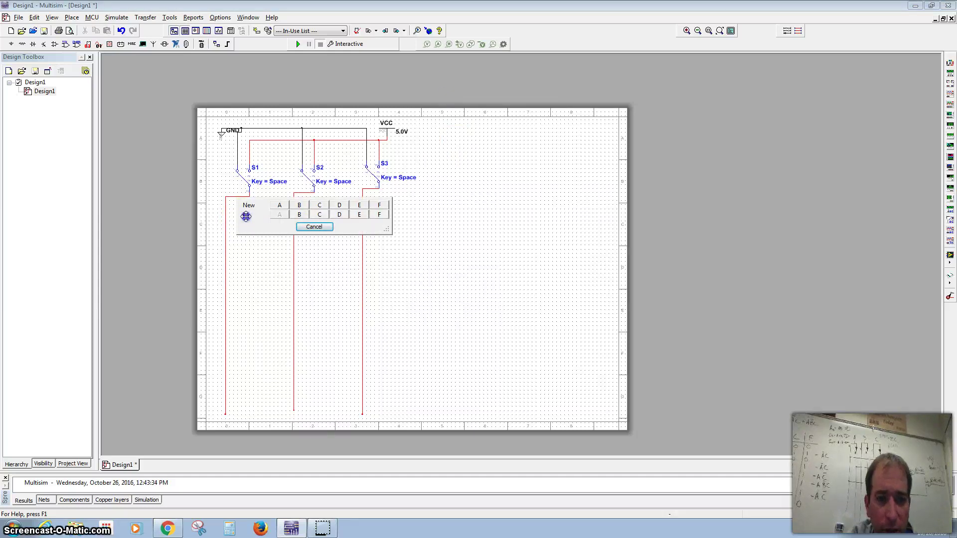
pyautogui.click(300, 215)
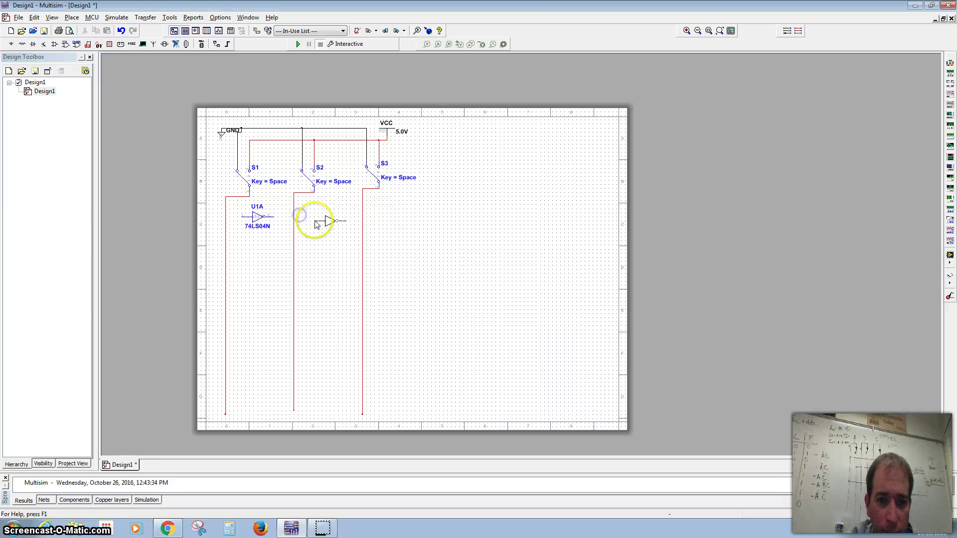
pyautogui.click(317, 214)
pyautogui.click(318, 214)
pyautogui.click(375, 215)
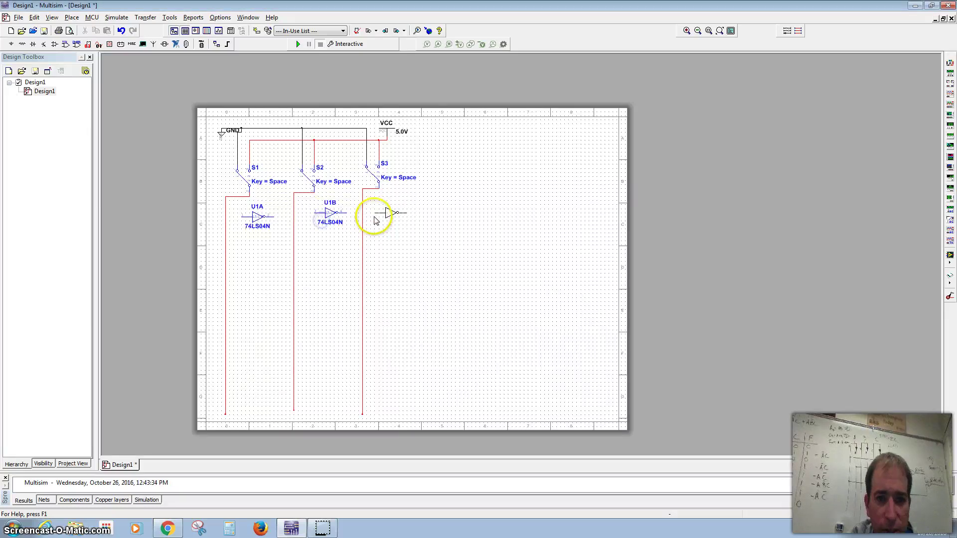
pyautogui.click(363, 228)
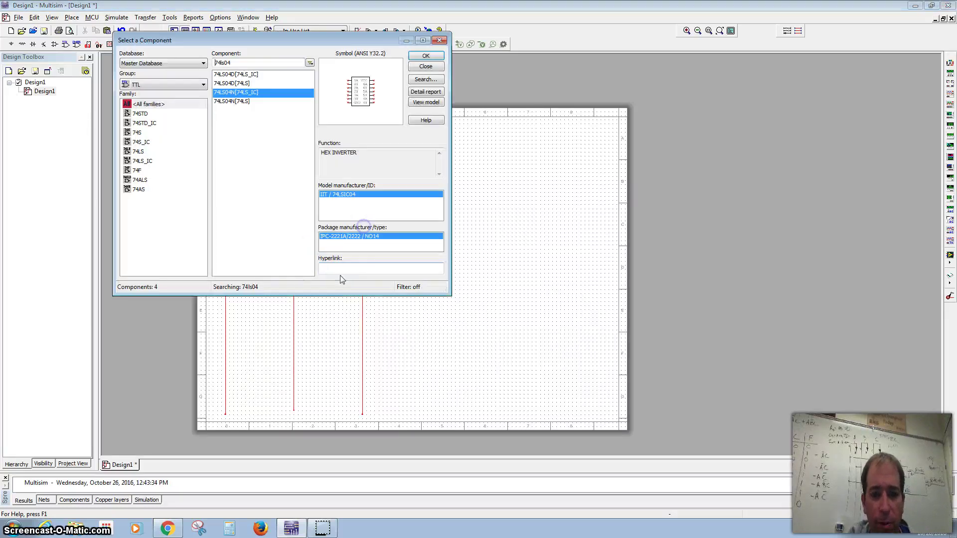
pyautogui.click(425, 67)
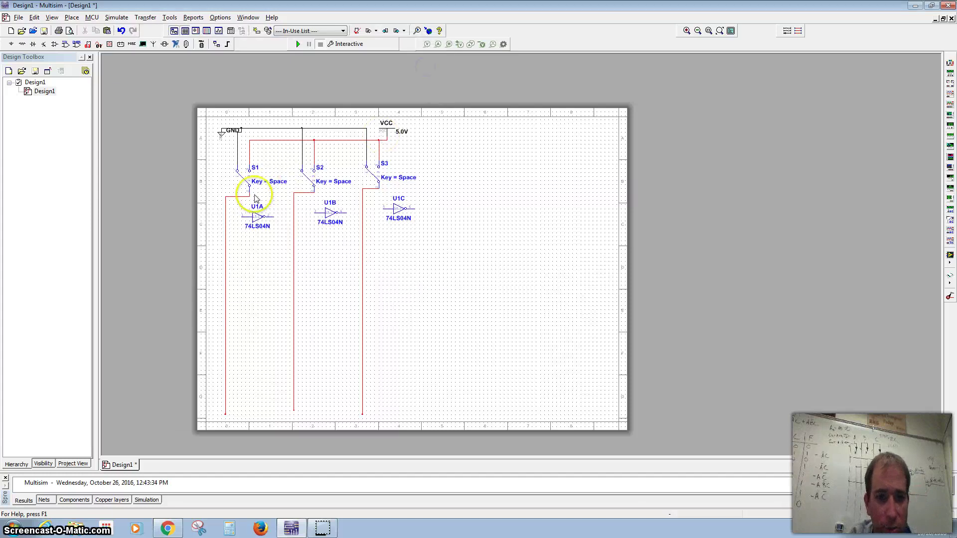
# Rotate inverter U1A 90° clockwise and move it slightly so it sits below S1.
pyautogui.click(256, 219)
pyautogui.rightClick(256, 219)
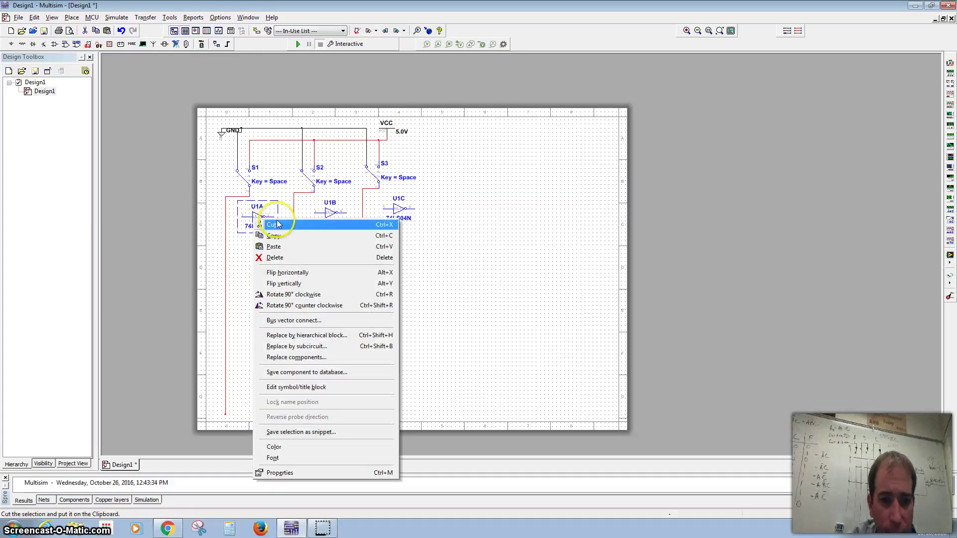
pyautogui.click(322, 298)
pyautogui.moveTo(252, 211); pyautogui.dragTo(247, 215)
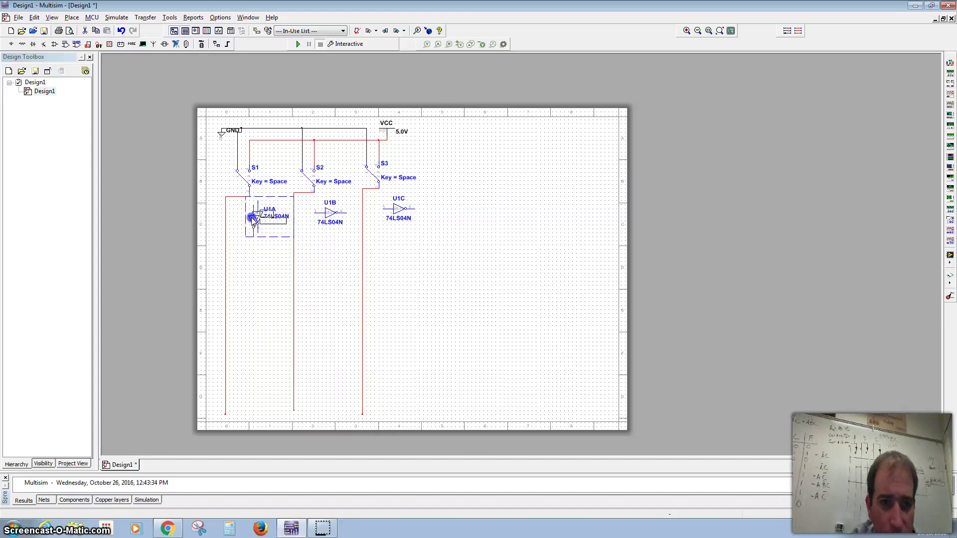
# Rotate inverters U1B and U1C 90° clockwise.
pyautogui.click(339, 223)
pyautogui.rightClick(331, 214)
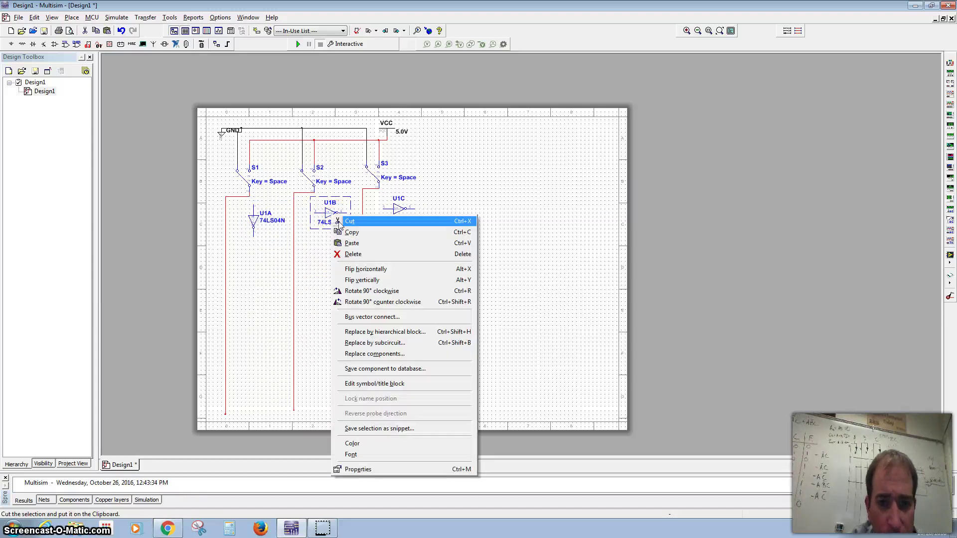
pyautogui.click(384, 292)
pyautogui.click(400, 211)
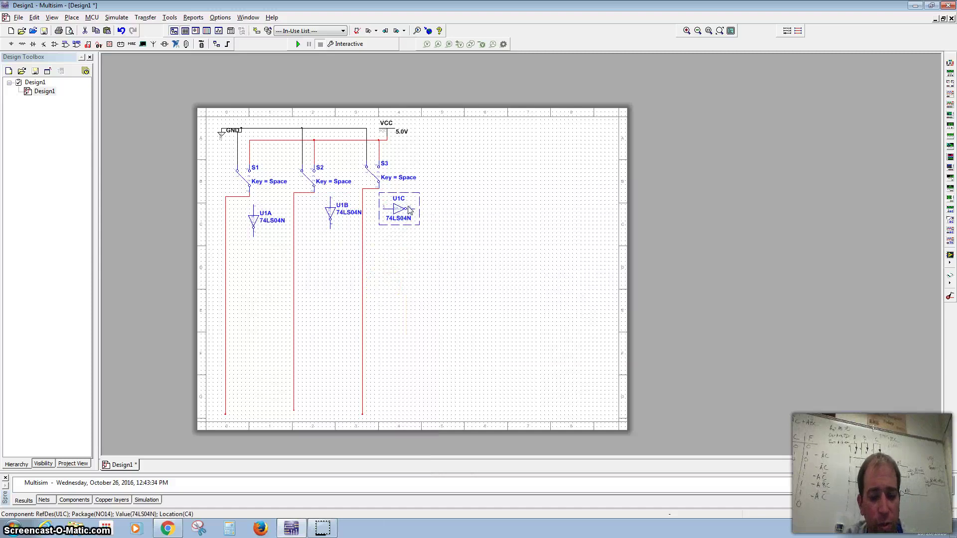
pyautogui.hotkey('ctrl', 'r')
pyautogui.click(391, 223)
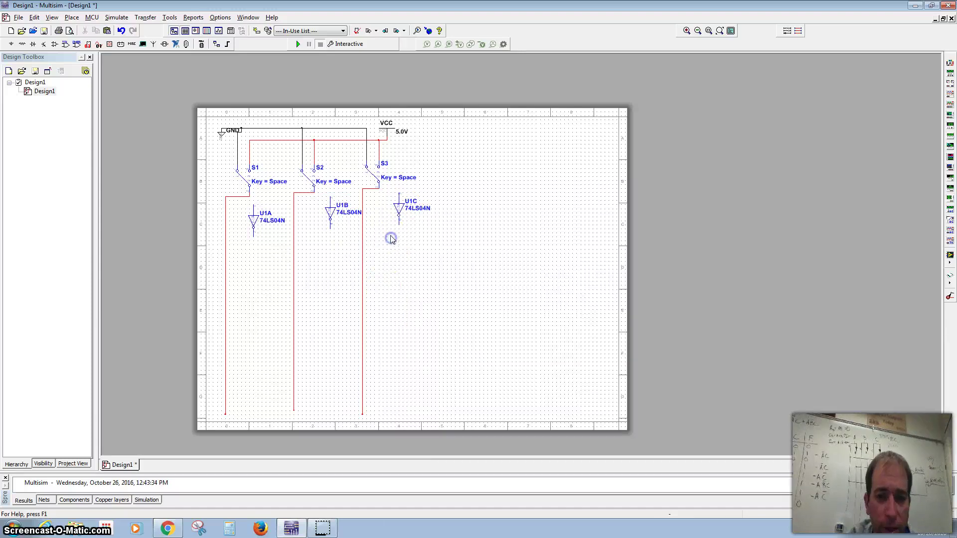
# Wire the input of U1A to the S1 output wire and run its output straight down to near the sheet's lower edge.
pyautogui.scroll(2, 365, 202)
pyautogui.scroll(1, 365, 202)
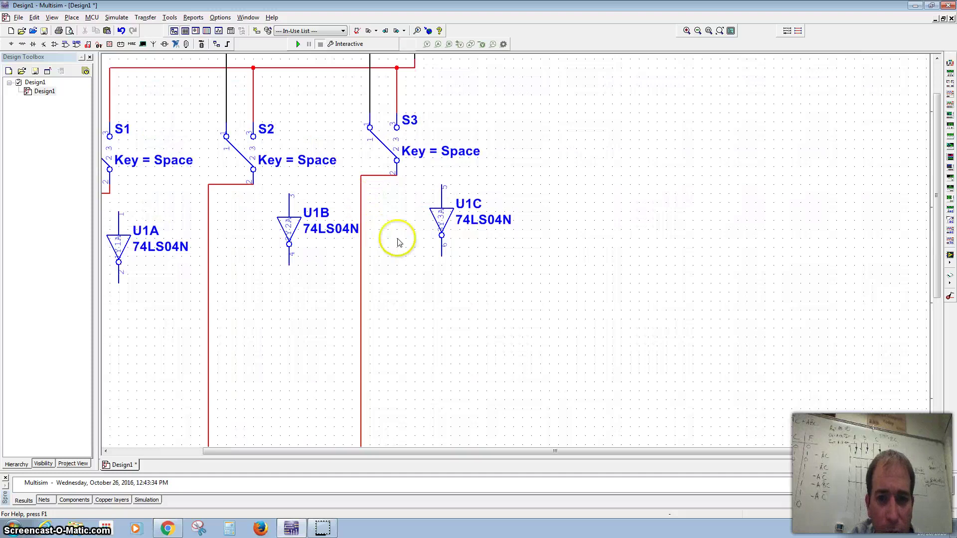
pyautogui.moveTo(229, 261); pyautogui.dragTo(335, 252)
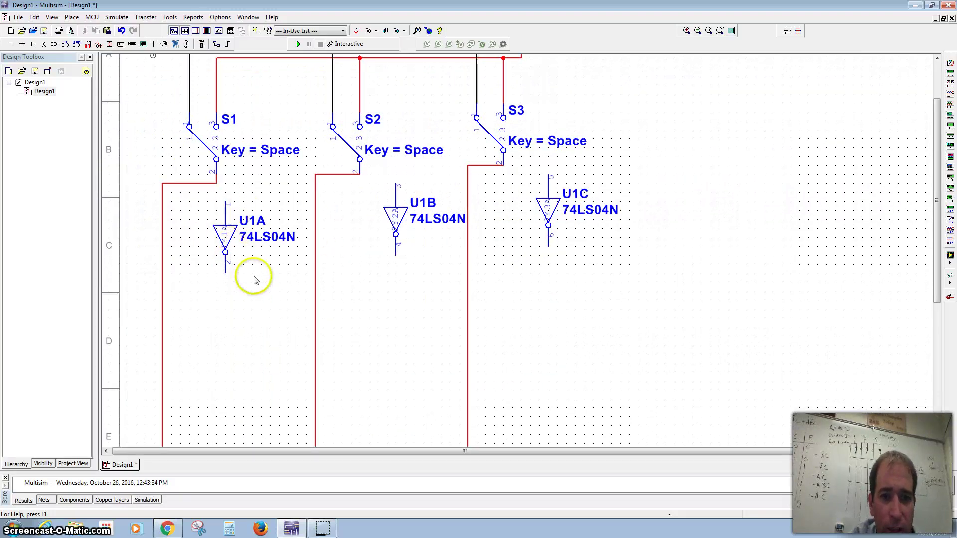
pyautogui.scroll(-3, 374, 240)
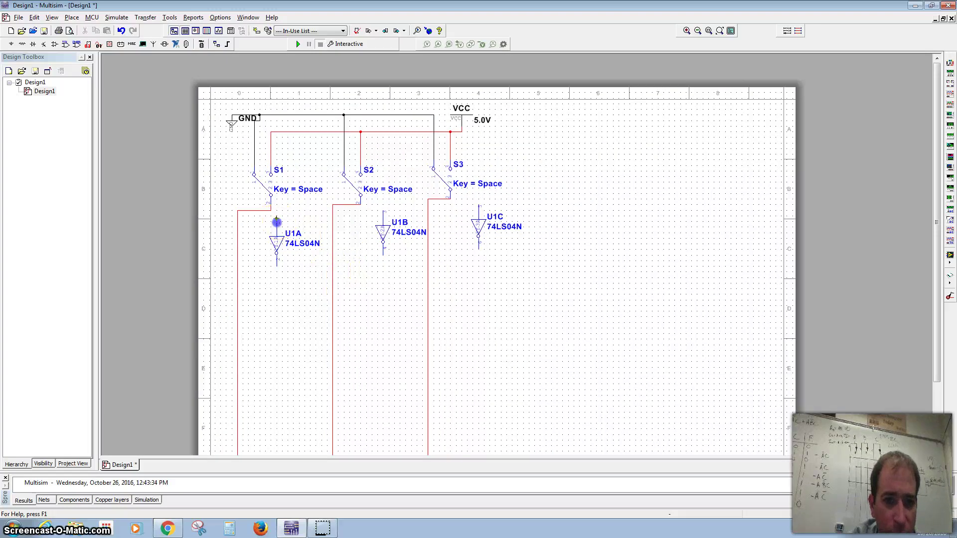
pyautogui.scroll(-2, 290, 254)
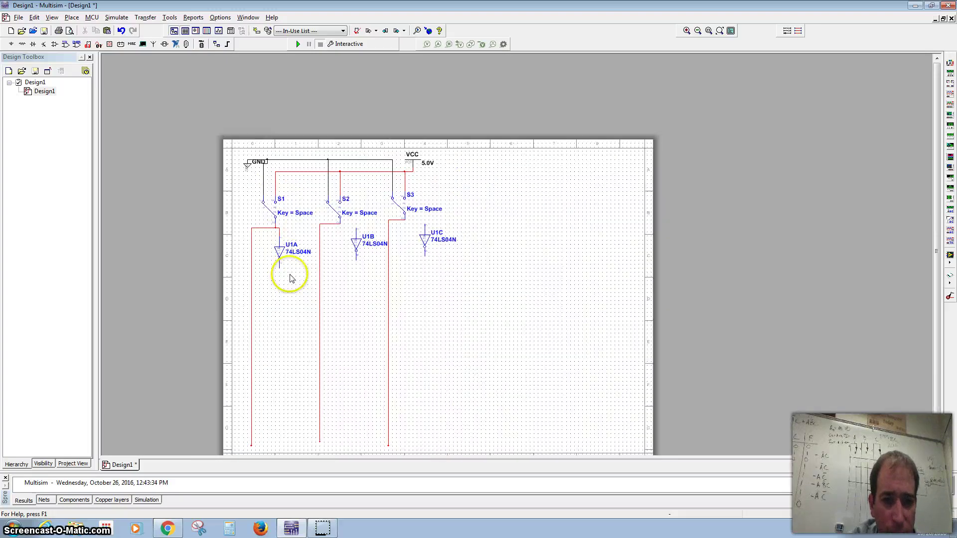
pyautogui.scroll(-1, 291, 278)
pyautogui.click(282, 266)
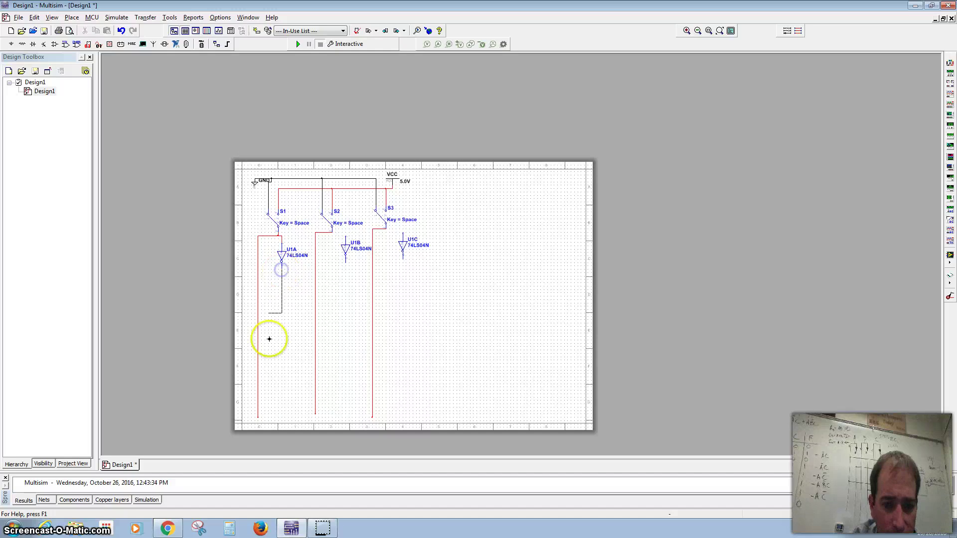
# Wire the input of U1B to the S2 output wire and run its output straight down to near the sheet's lower edge.
pyautogui.click(345, 237)
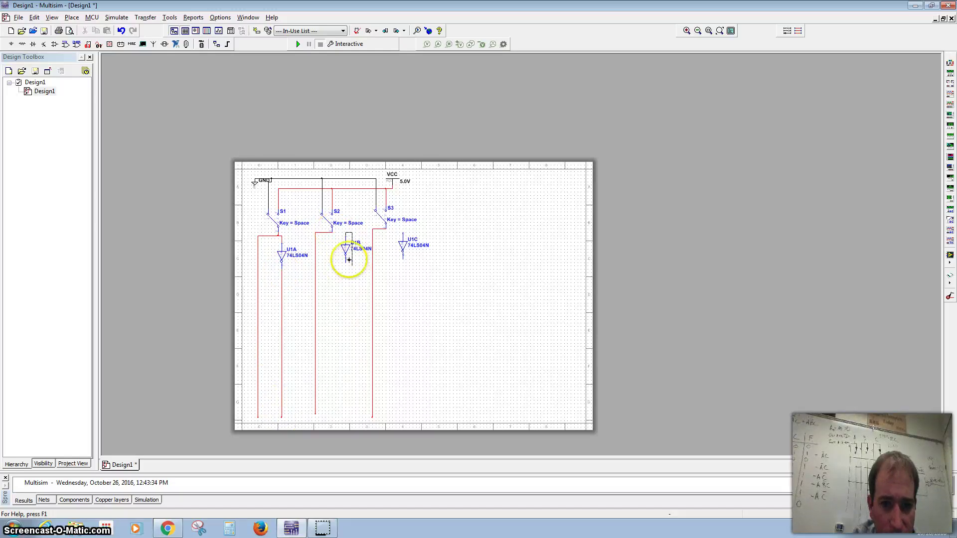
pyautogui.scroll(2, 332, 233)
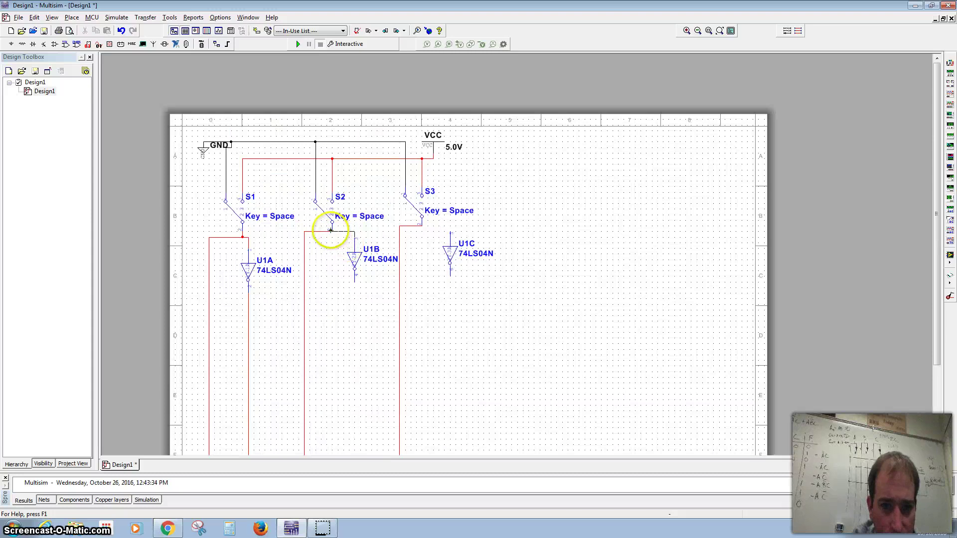
pyautogui.click(327, 232)
pyautogui.click(354, 282)
pyautogui.scroll(-2, 351, 339)
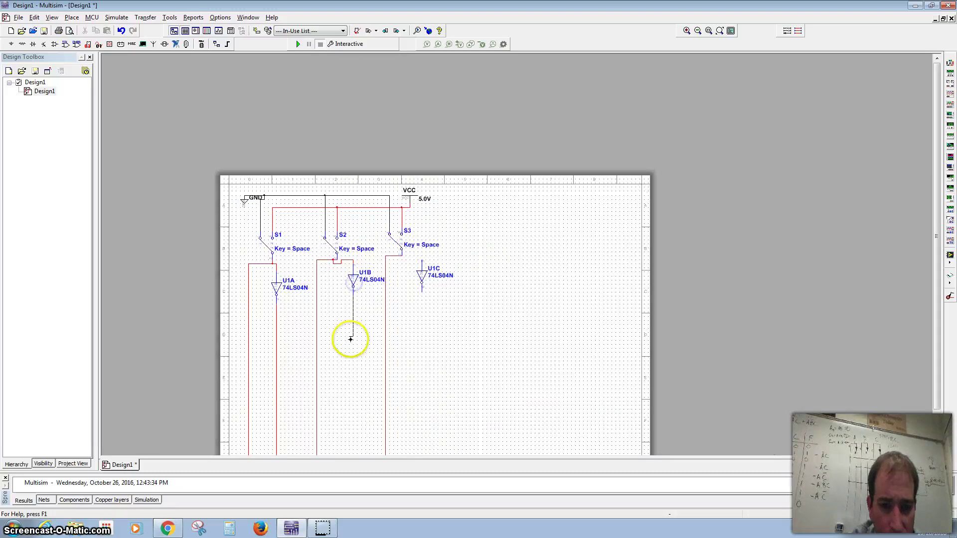
pyautogui.scroll(-2, 351, 339)
pyautogui.doubleClick(352, 433)
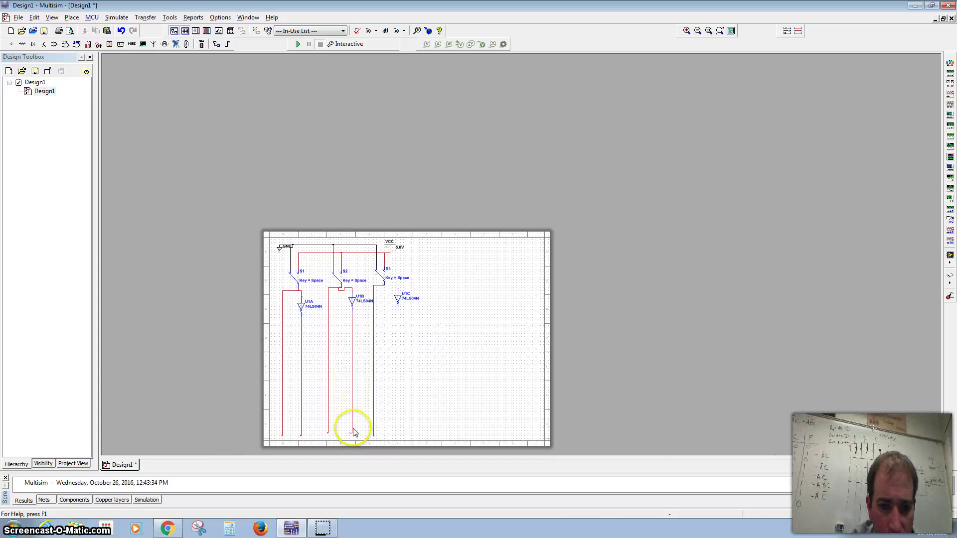
# Wire the input of U1C to the S3 output wire and run its output straight down to near the sheet's lower edge.
pyautogui.scroll(3, 399, 293)
pyautogui.click(396, 286)
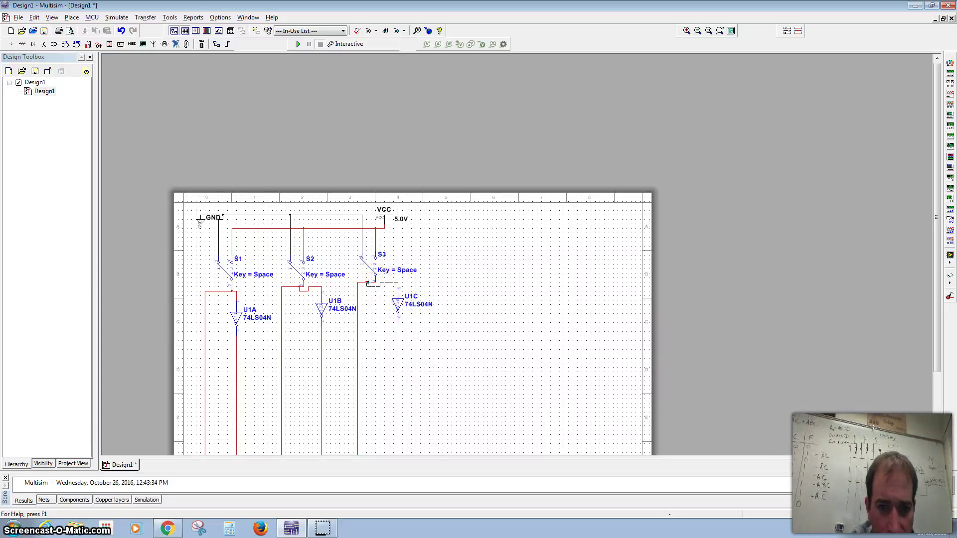
pyautogui.click(397, 320)
pyautogui.scroll(-1, 396, 443)
pyautogui.scroll(-2, 394, 434)
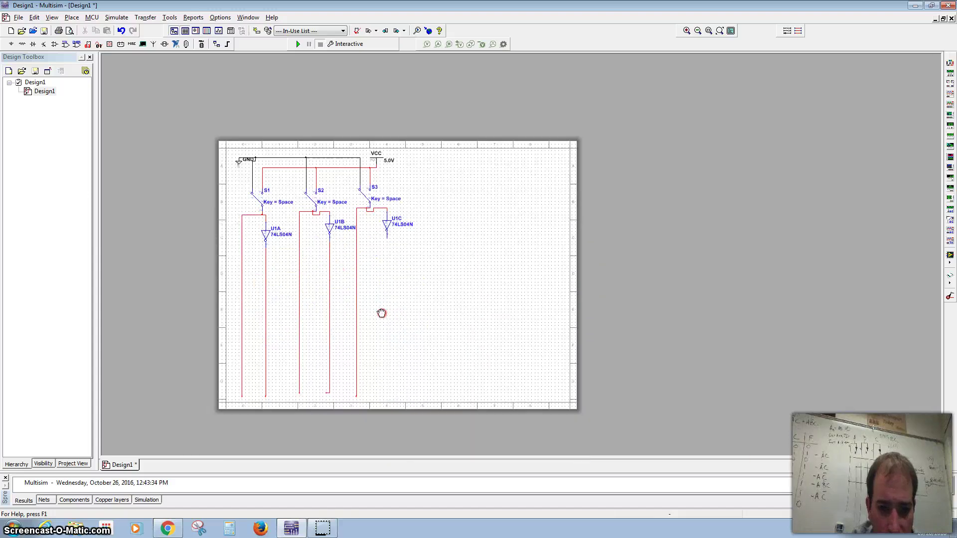
pyautogui.moveTo(379, 237); pyautogui.dragTo(378, 384)
pyautogui.doubleClick(377, 386)
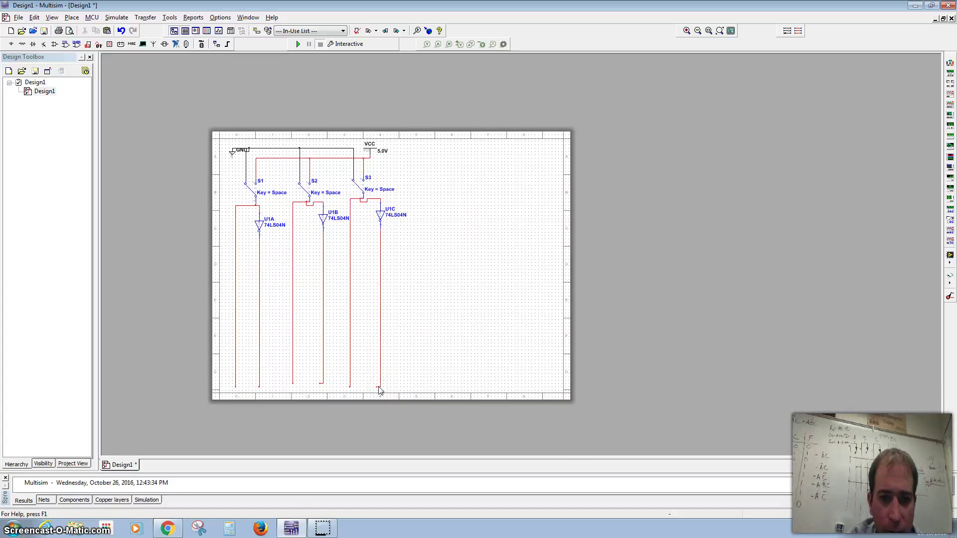
# Rename switch S1 to A and set its toggle key to 4.
pyautogui.scroll(3, 368, 219)
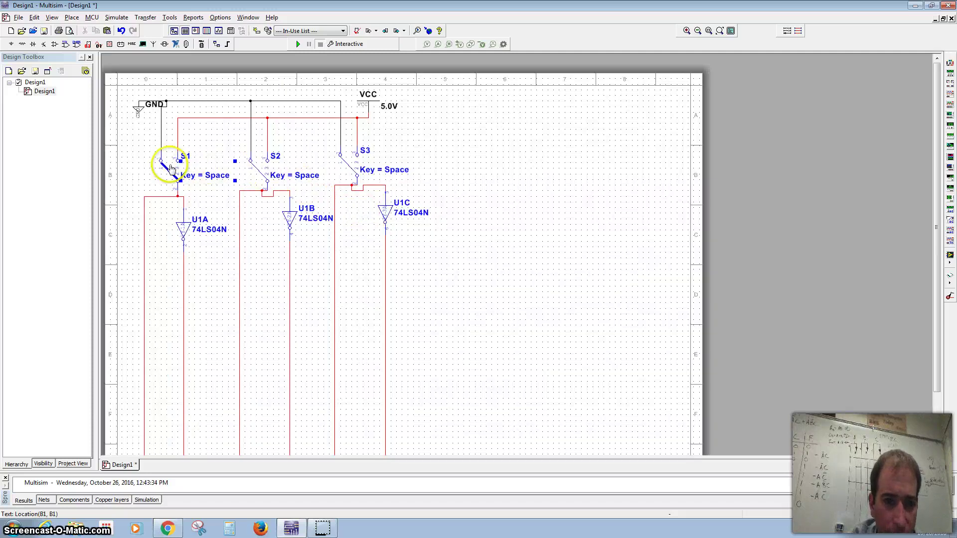
pyautogui.doubleClick(168, 162)
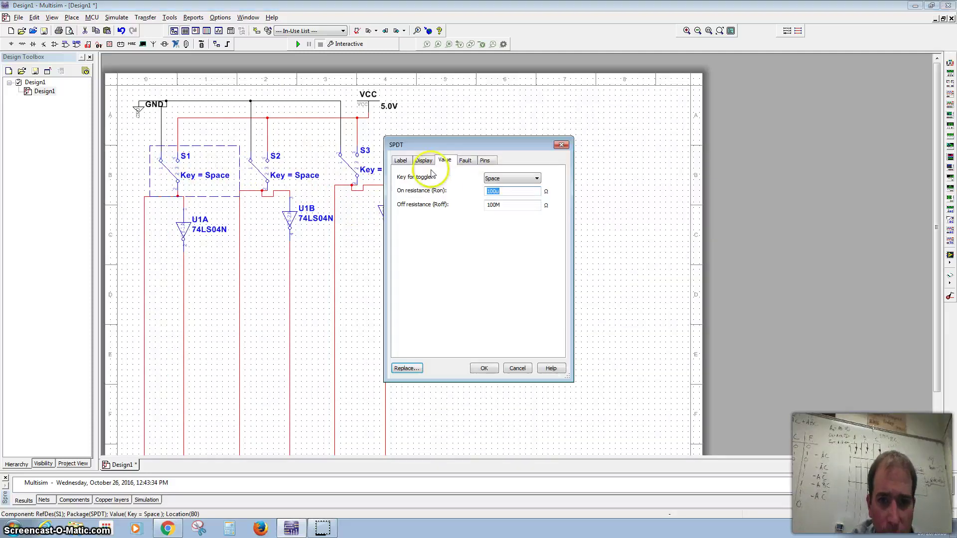
pyautogui.click(400, 161)
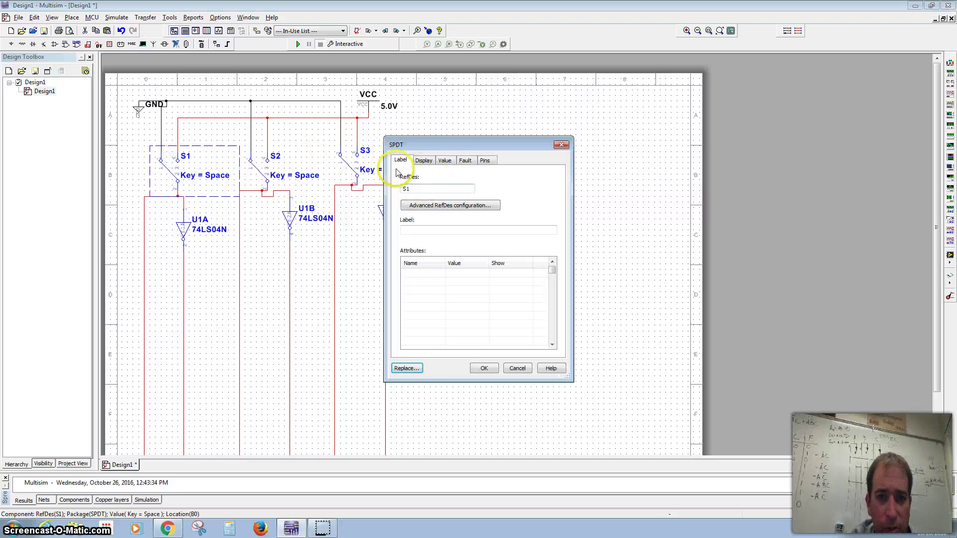
pyautogui.moveTo(406, 188); pyautogui.dragTo(384, 189)
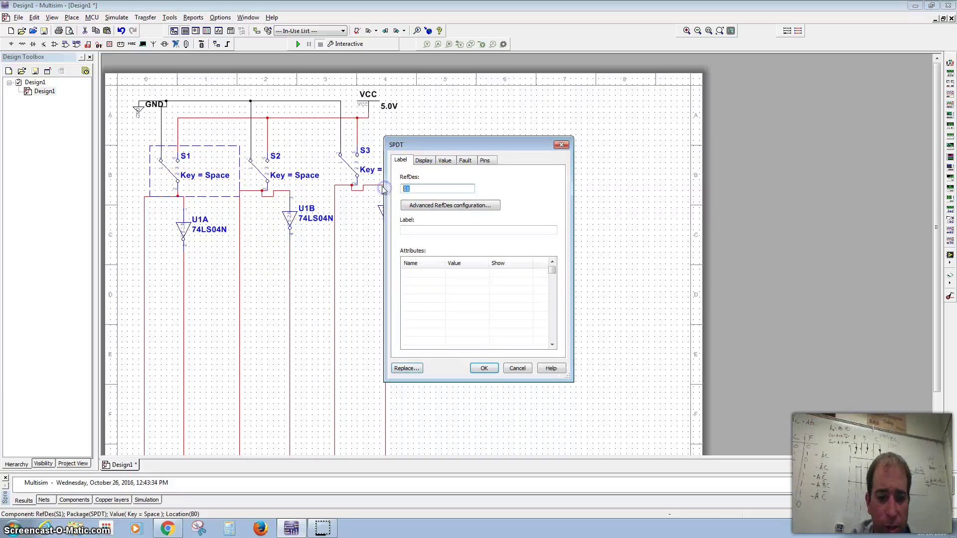
pyautogui.write('A')
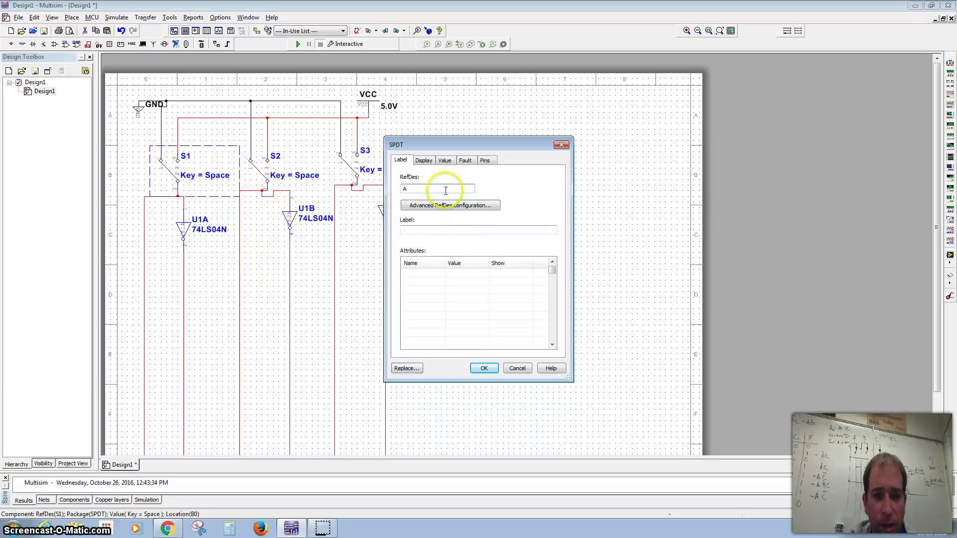
pyautogui.click(424, 161)
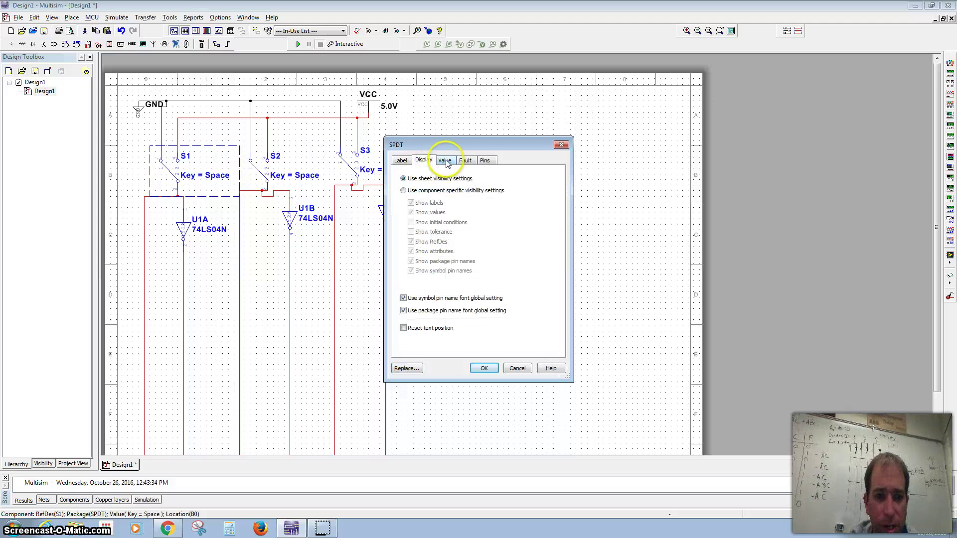
pyautogui.click(445, 161)
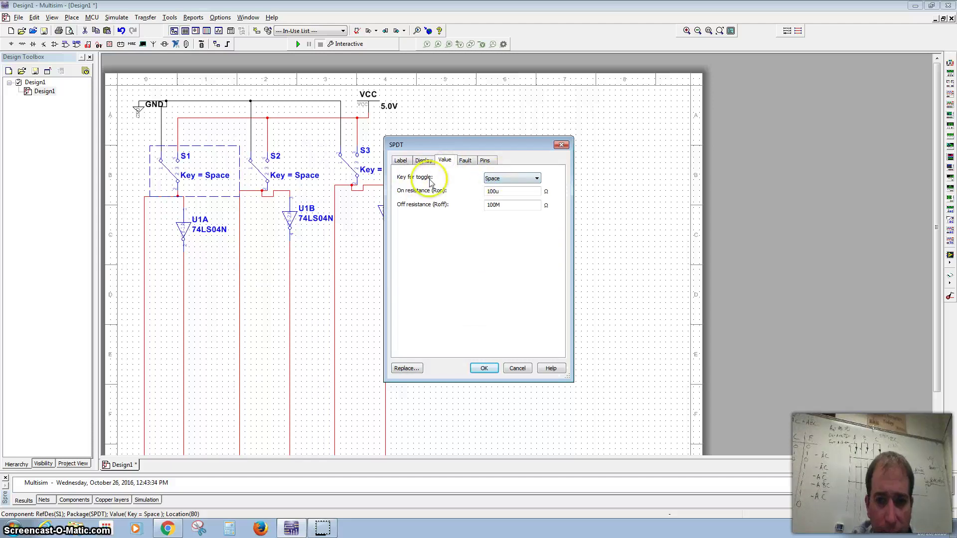
pyautogui.click(501, 178)
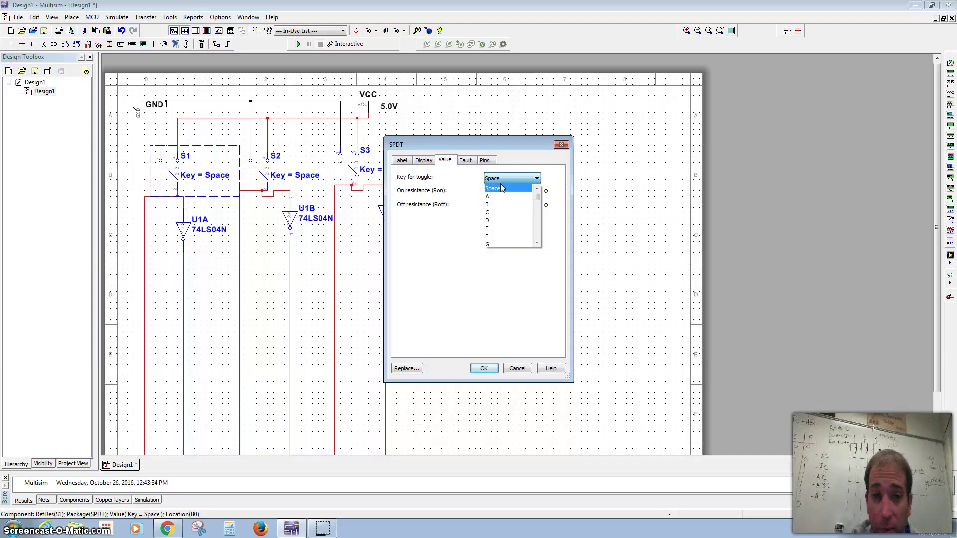
pyautogui.scroll(-8, 504, 214)
pyautogui.click(488, 236)
pyautogui.click(483, 368)
# Rename switch S2 to B and set its toggle key to 2.
pyautogui.doubleClick(263, 169)
pyautogui.click(400, 160)
pyautogui.click(425, 189)
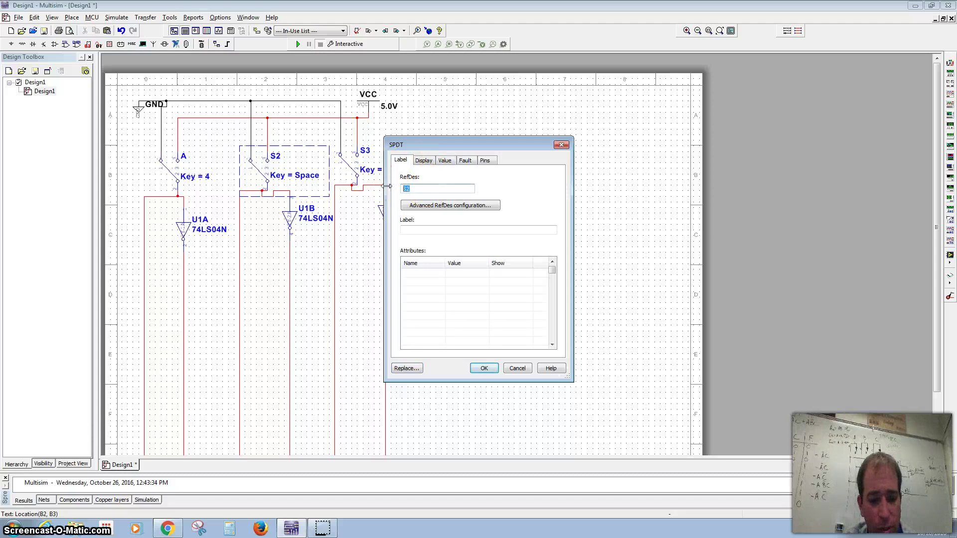
pyautogui.write('B')
pyautogui.click(444, 160)
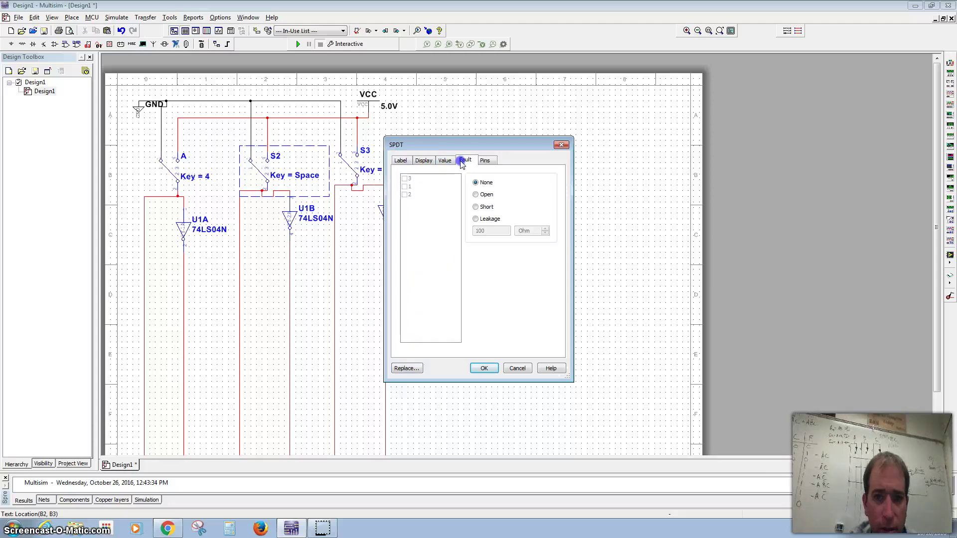
pyautogui.click(488, 180)
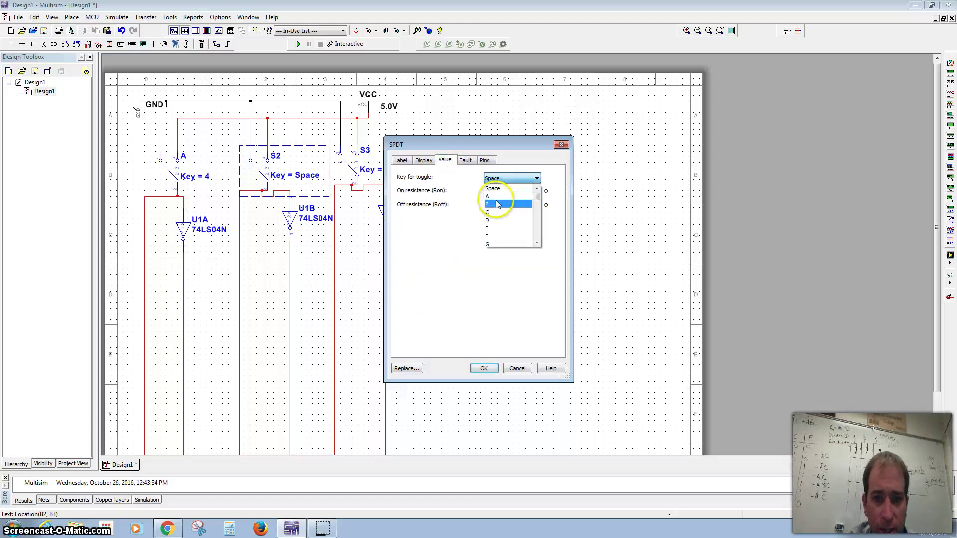
pyautogui.scroll(-10, 497, 204)
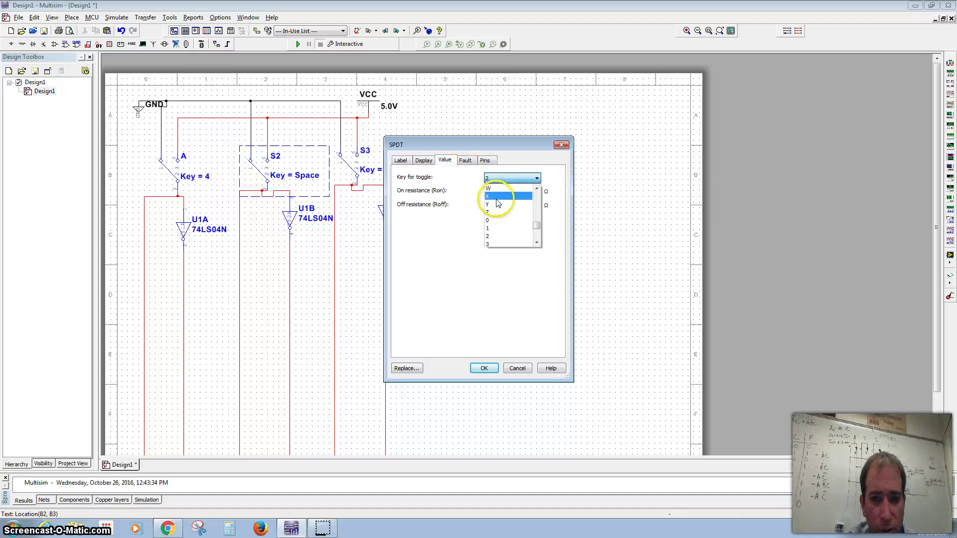
pyautogui.click(496, 240)
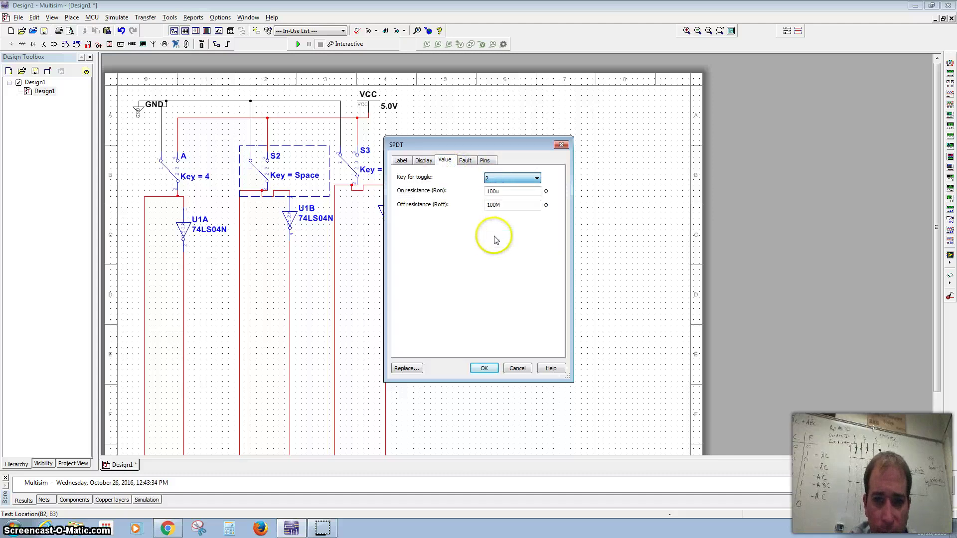
pyautogui.click(491, 370)
# Rename switch S3 to C and set its toggle key to 1.
pyautogui.click(360, 164)
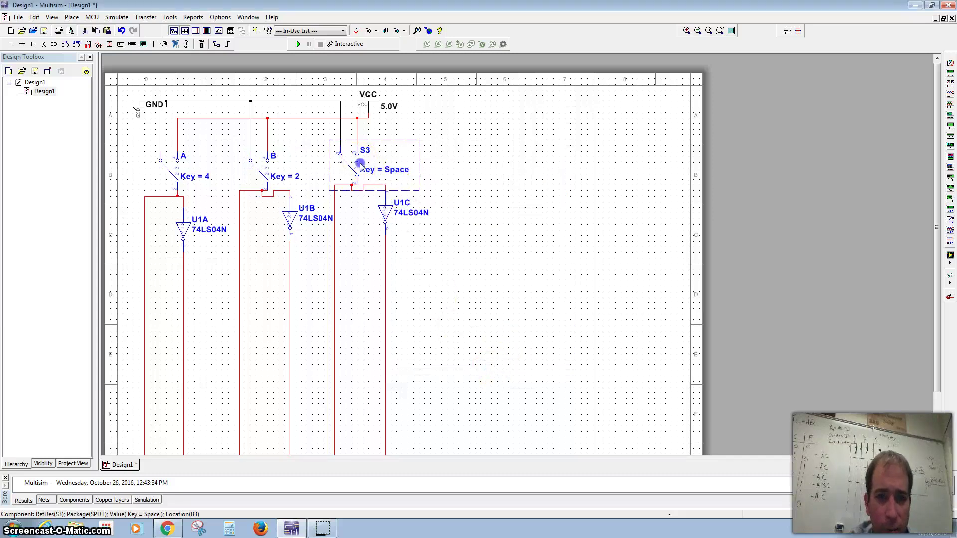
pyautogui.doubleClick(360, 164)
pyautogui.click(400, 160)
pyautogui.moveTo(432, 187); pyautogui.dragTo(389, 189)
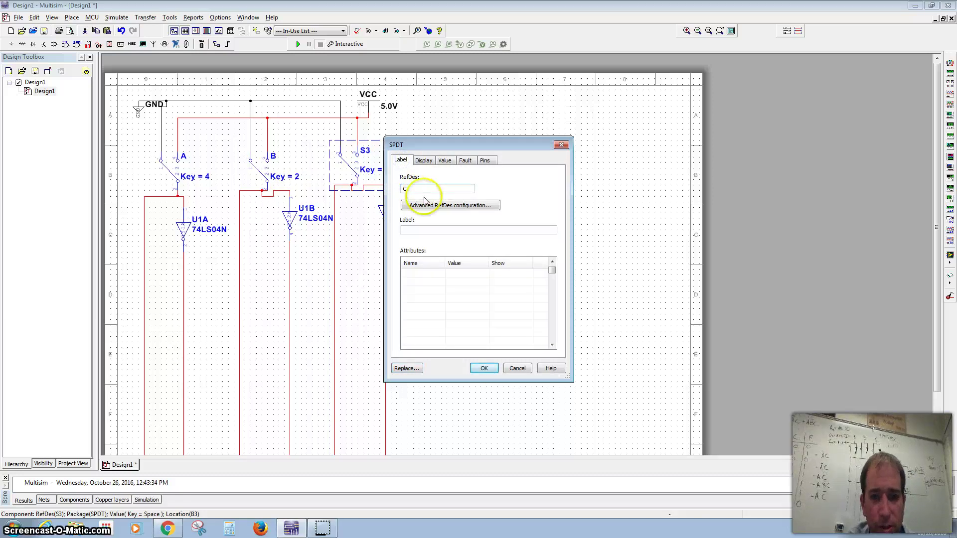
pyautogui.click(445, 161)
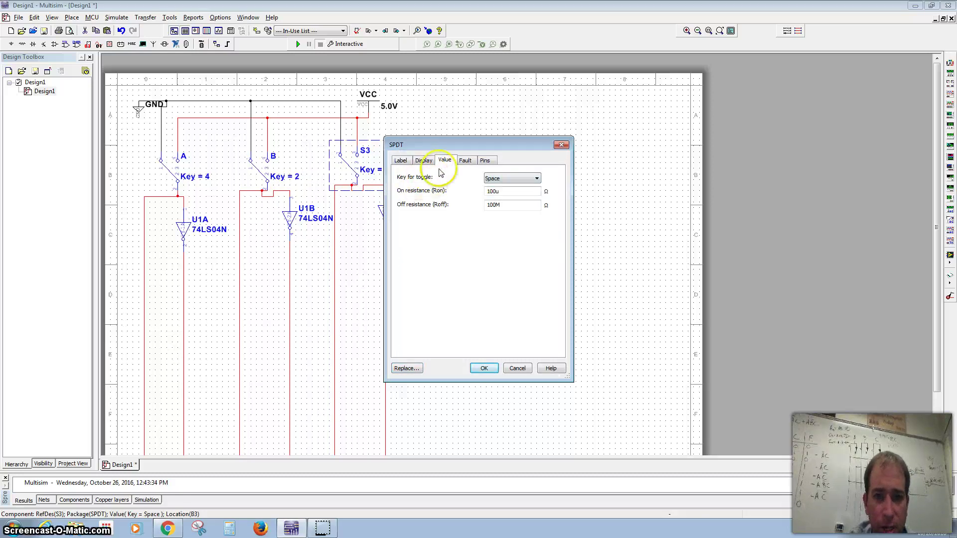
pyautogui.click(504, 182)
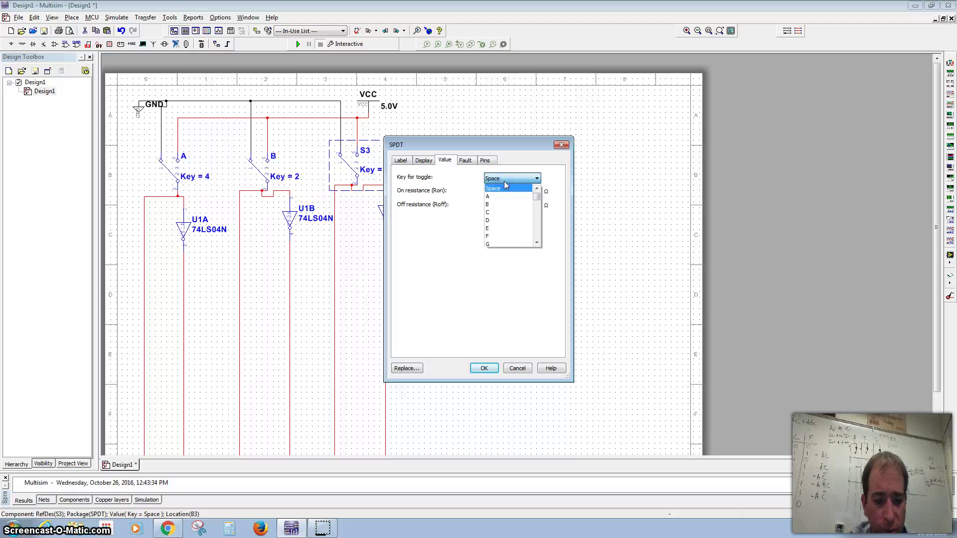
pyautogui.scroll(-10, 503, 215)
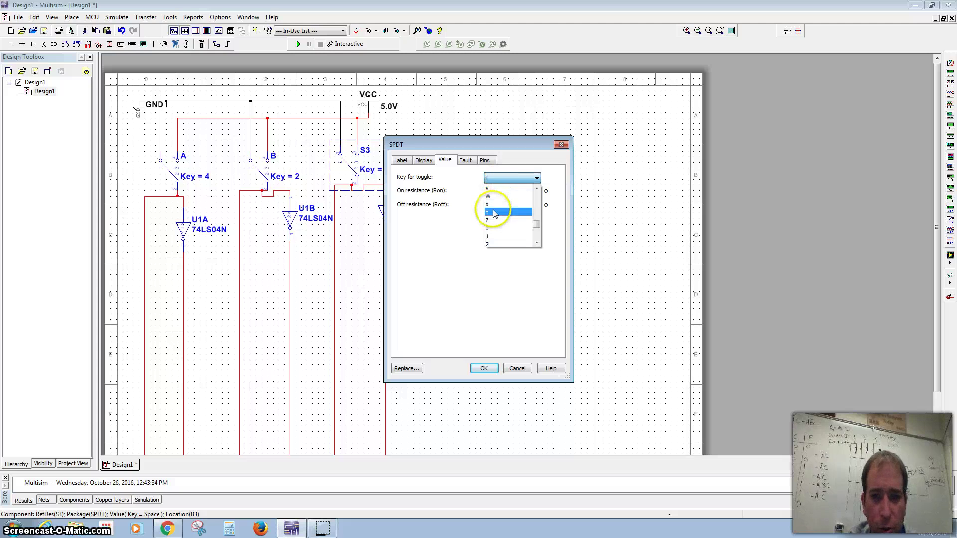
pyautogui.click(493, 235)
pyautogui.click(484, 367)
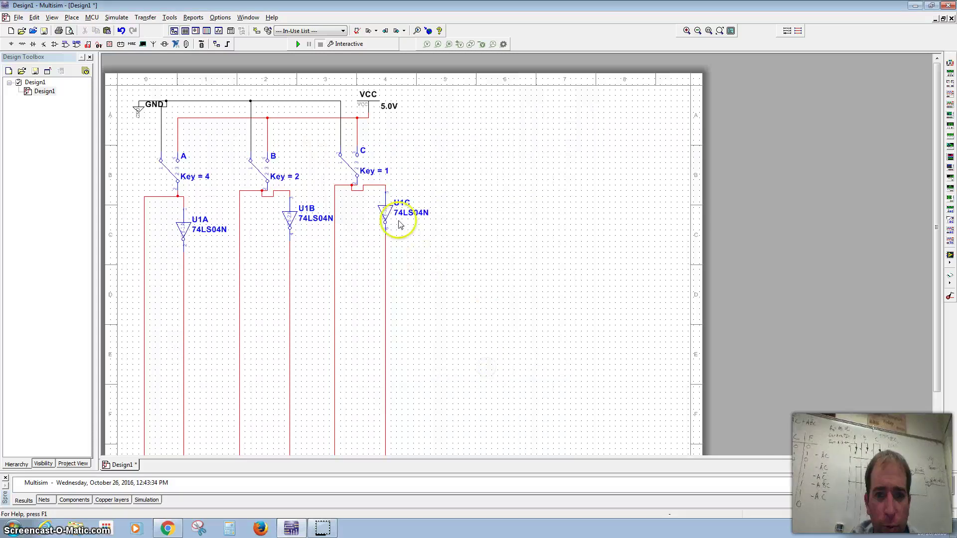
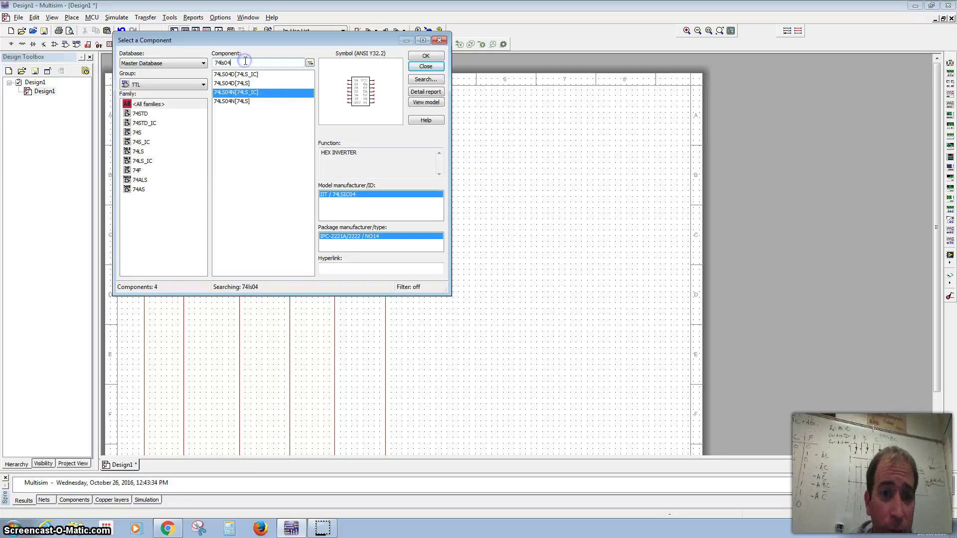
# Find the 74LS08N AND gate in the 74LS family and place its section A just below and to the right of inverter U1C.
pyautogui.press('BackSpace')
pyautogui.press('BackSpace')
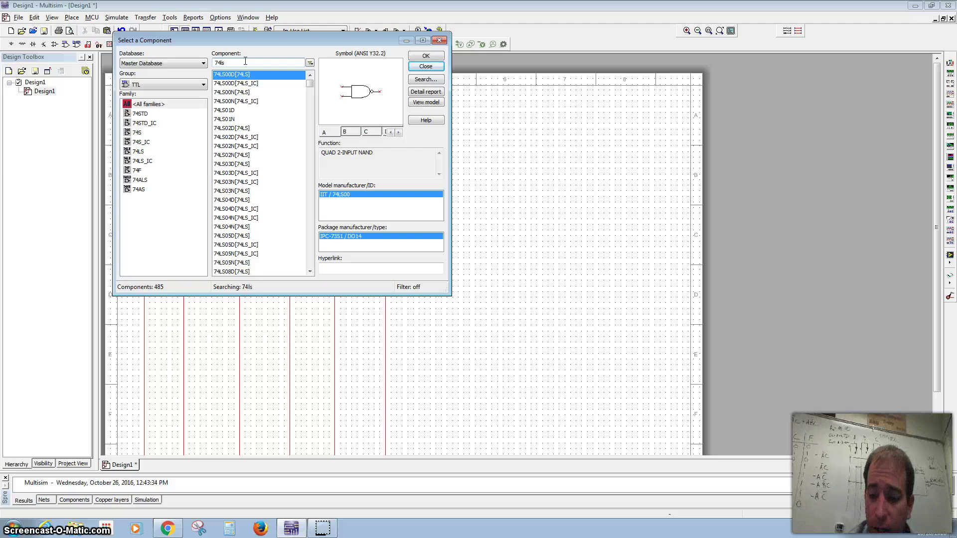
pyautogui.write('08')
pyautogui.click(223, 120)
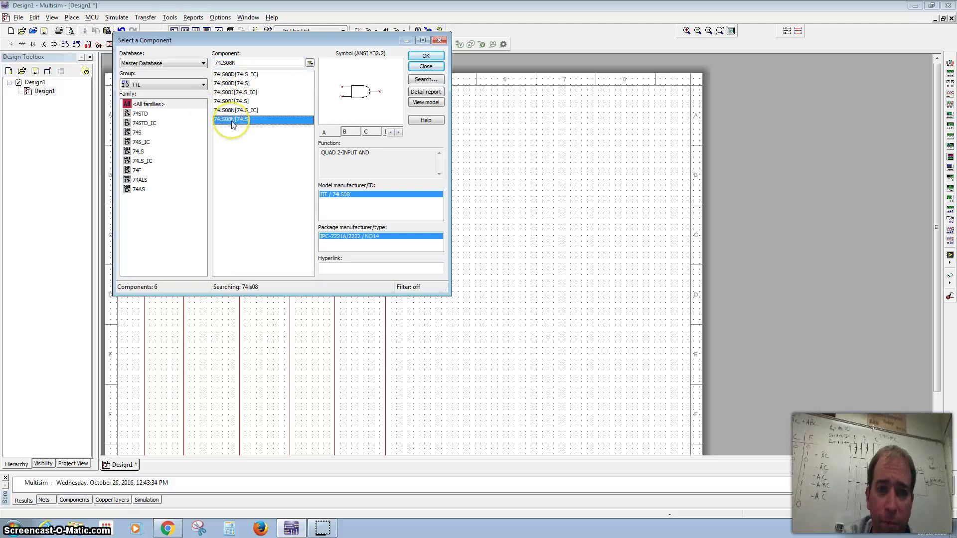
pyautogui.click(426, 57)
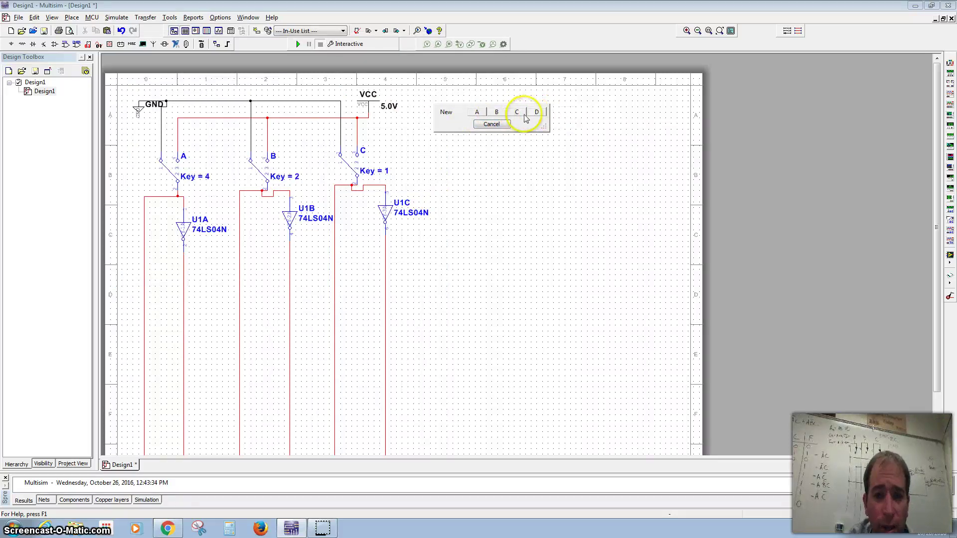
pyautogui.click(477, 112)
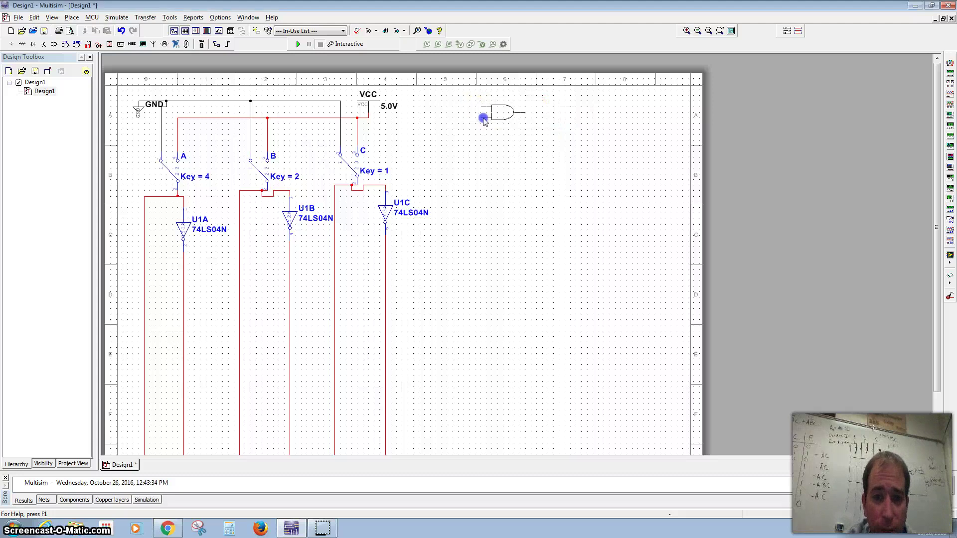
pyautogui.rightClick(414, 256)
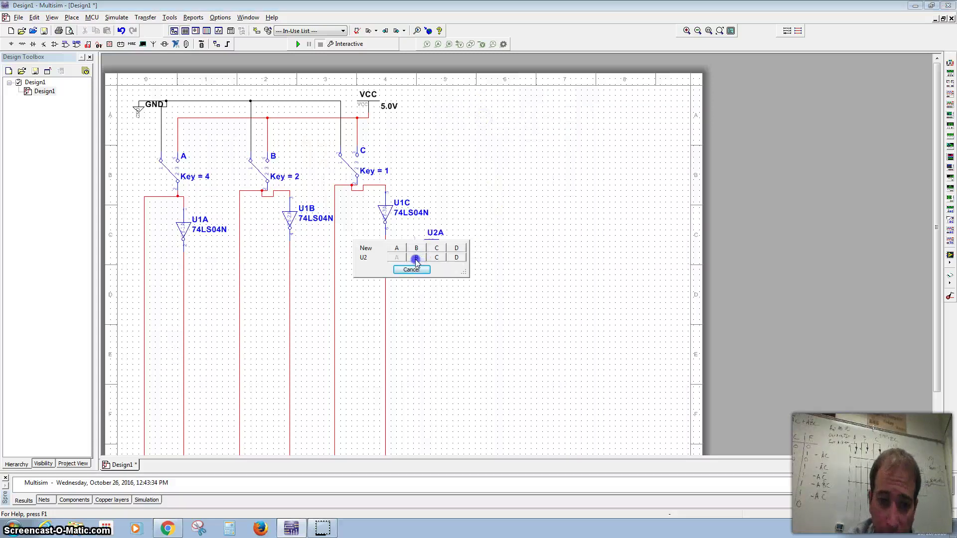
# Place sections B, C and D of the same 74LS08N in an evenly spaced column below U2A and end component placement.
pyautogui.click(416, 259)
pyautogui.rightClick(413, 309)
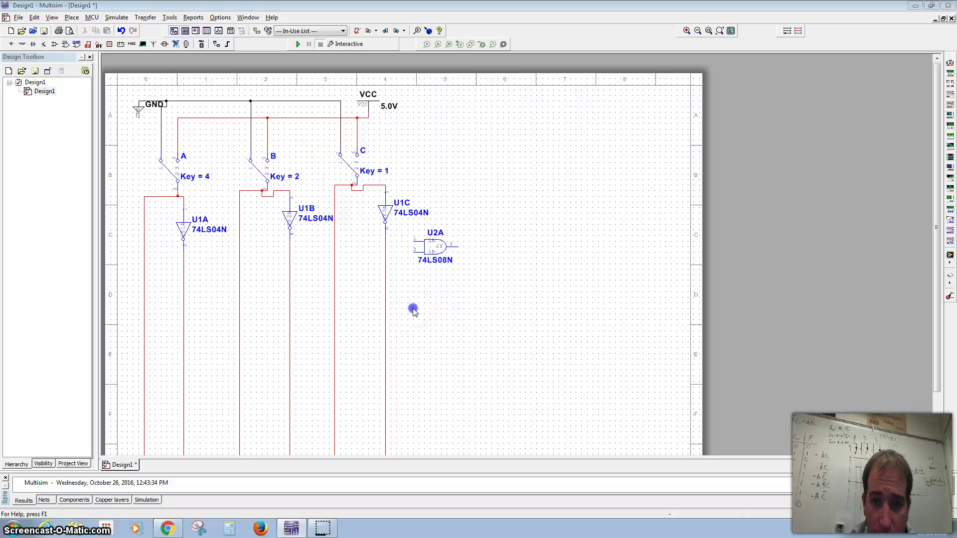
pyautogui.click(416, 312)
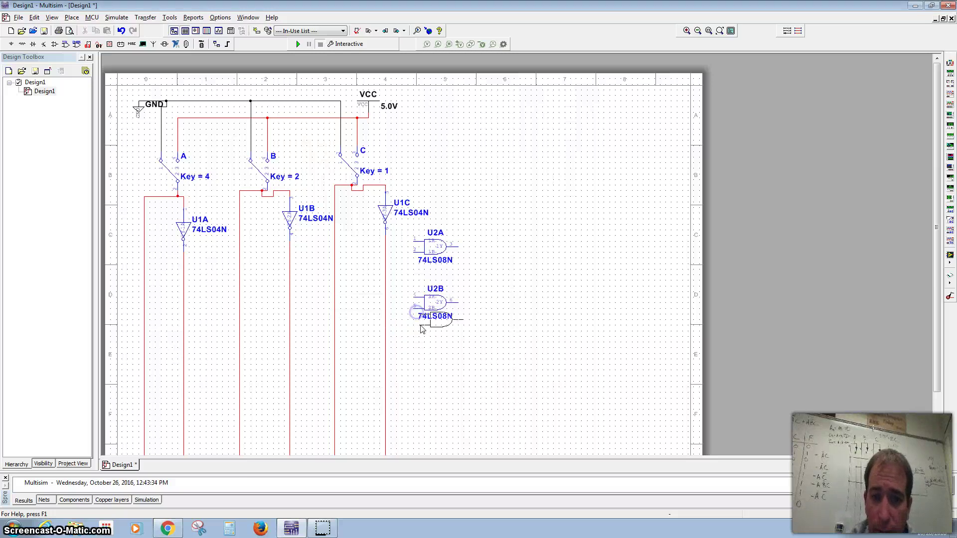
pyautogui.click(413, 370)
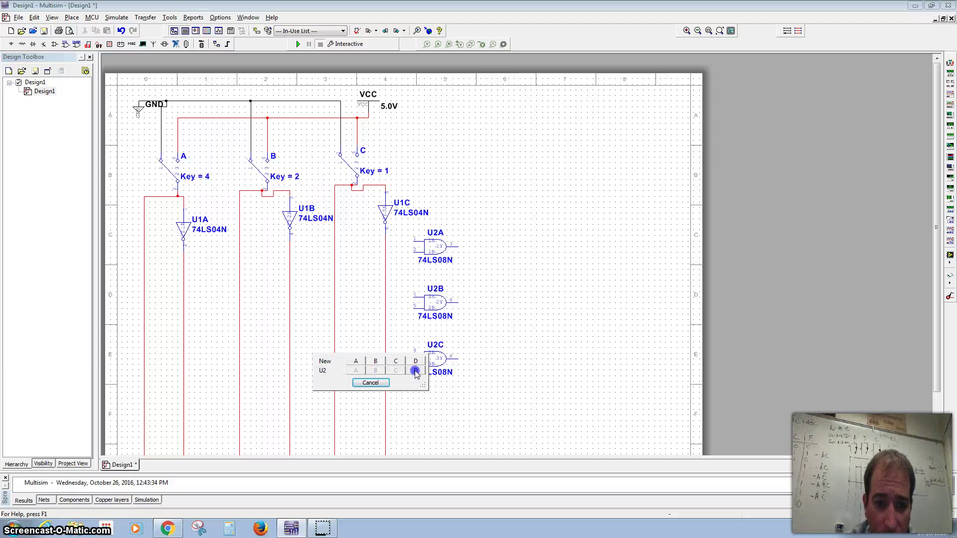
pyautogui.click(415, 371)
pyautogui.click(413, 422)
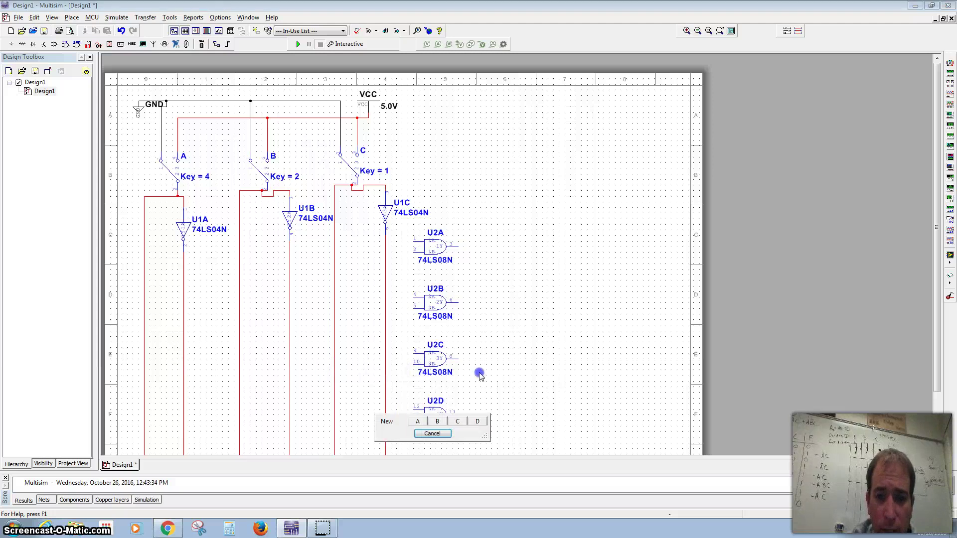
pyautogui.click(442, 435)
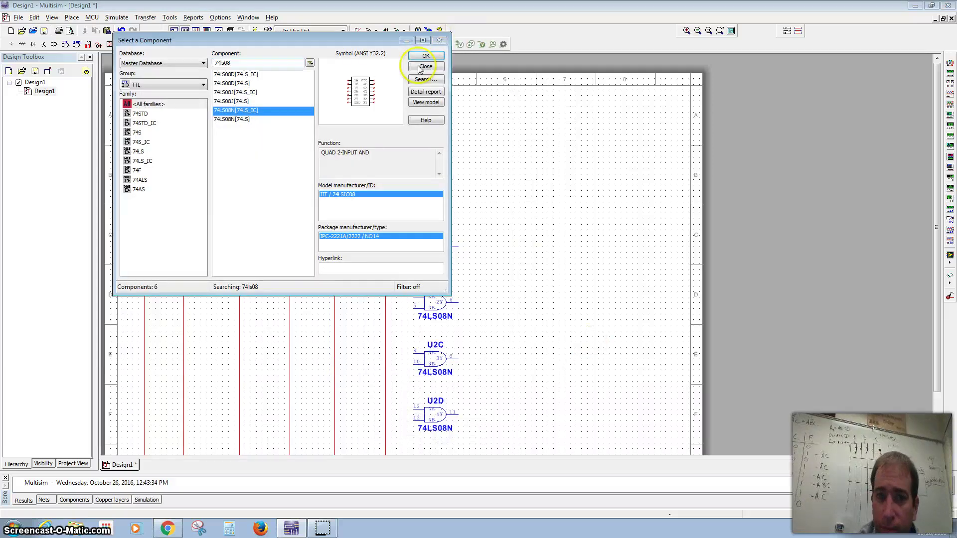
pyautogui.click(415, 68)
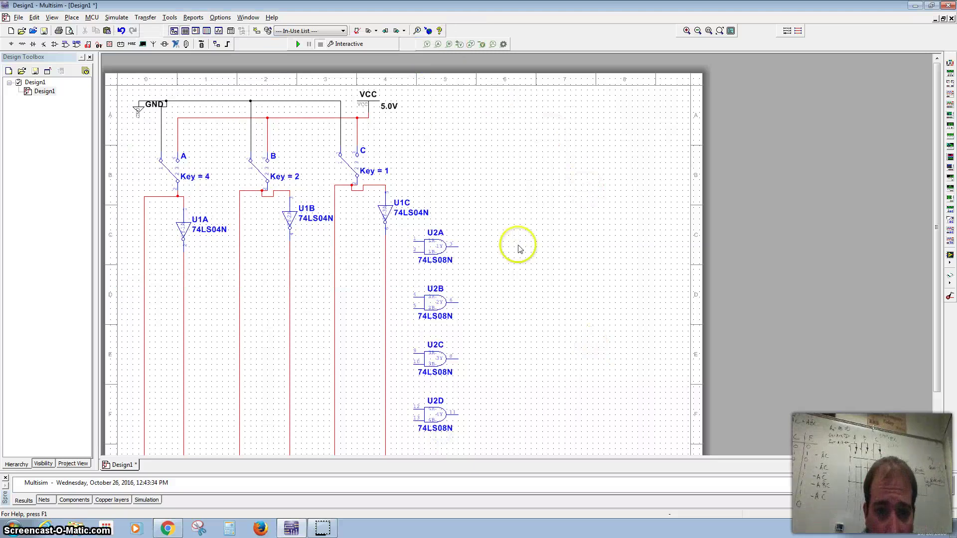
# Wire U2A's upper input to switch A's true line and its lower input to U1C's inverted output line.
pyautogui.click(415, 240)
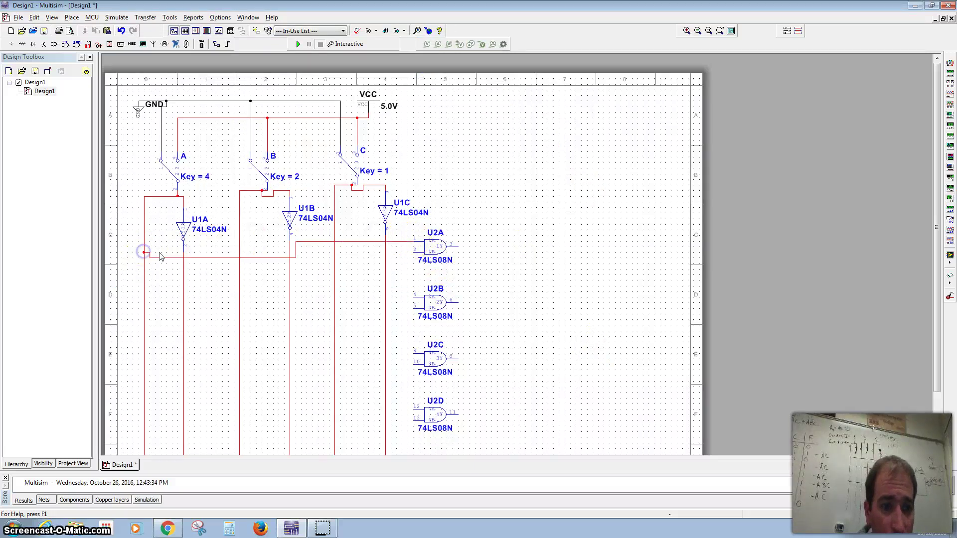
pyautogui.click(144, 252)
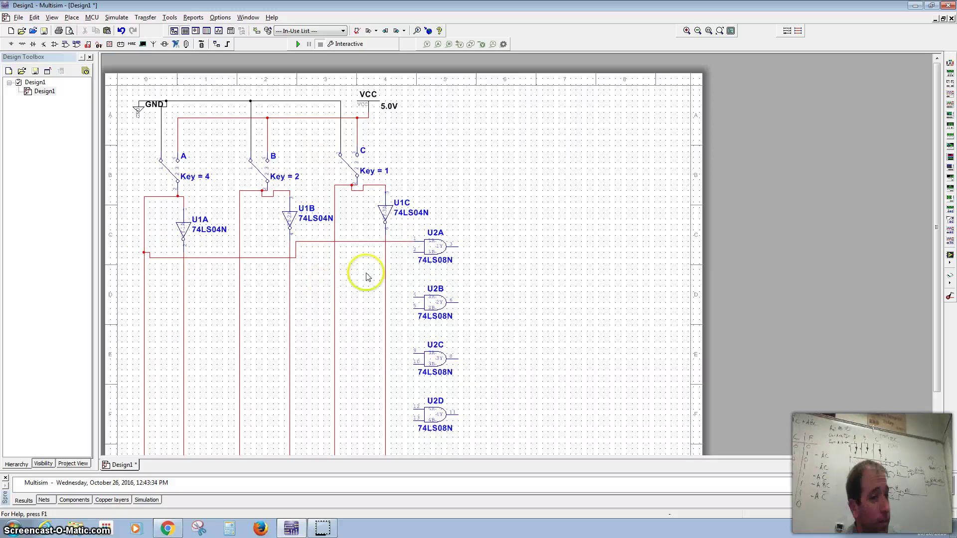
pyautogui.click(385, 251)
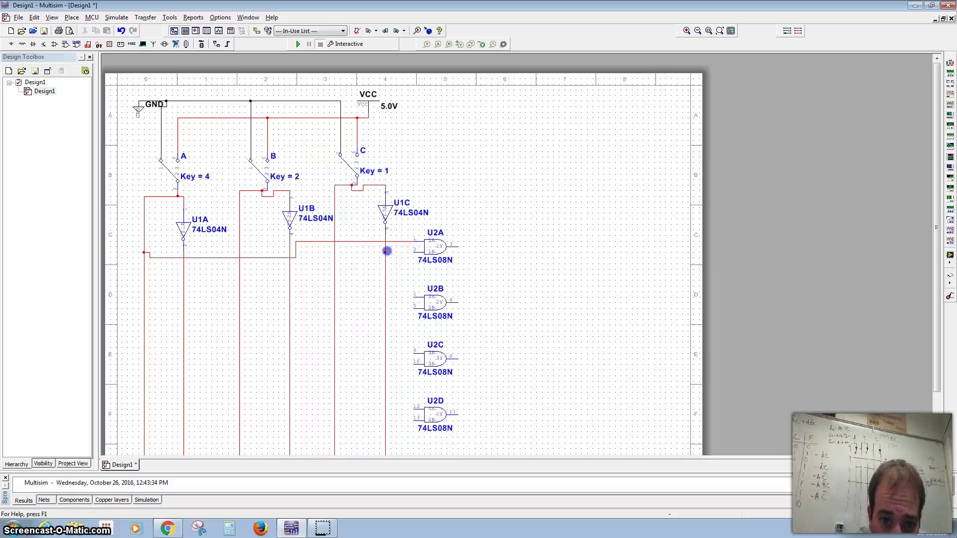
# Wire U2B's upper input to U1A's inverted output line and its lower input to switch C's true line.
pyautogui.click(412, 296)
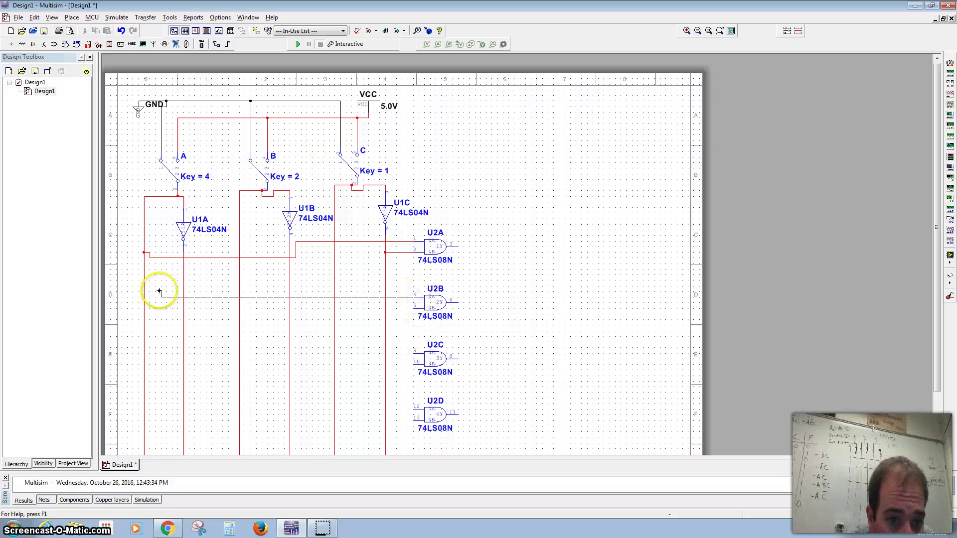
pyautogui.click(183, 291)
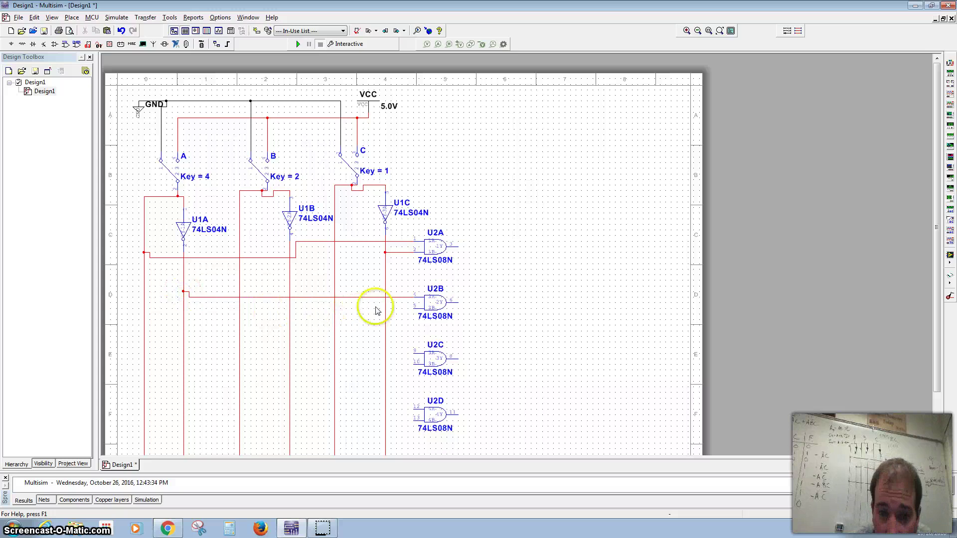
pyautogui.click(414, 308)
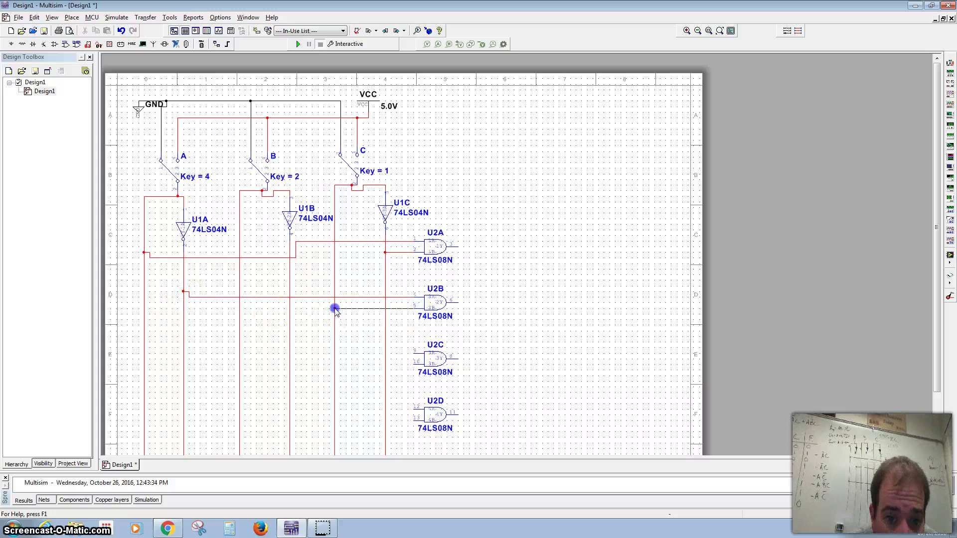
pyautogui.click(334, 308)
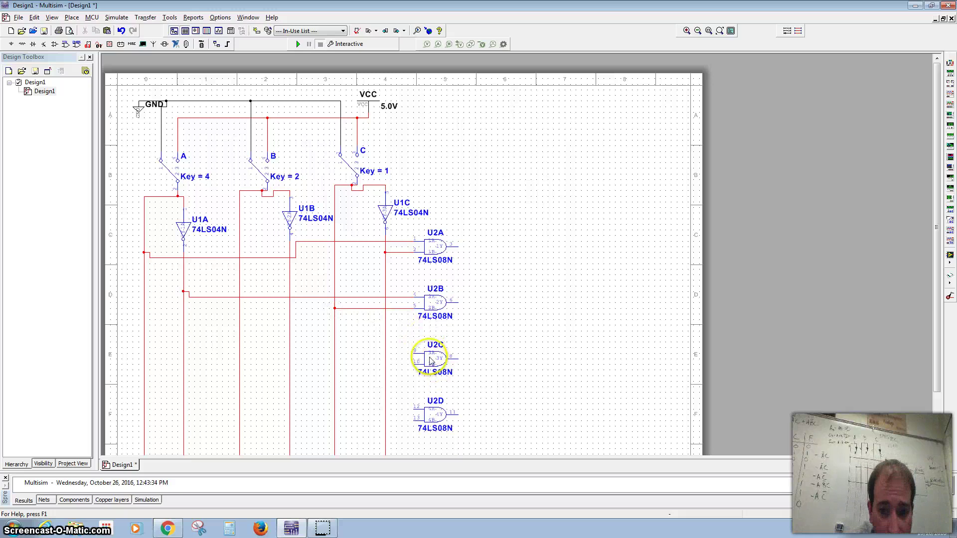
# Shift U2C slightly up and wire its upper input to switch A's true line and its lower input to U1B's inverted output line.
pyautogui.moveTo(428, 357); pyautogui.dragTo(428, 352)
pyautogui.click(381, 331)
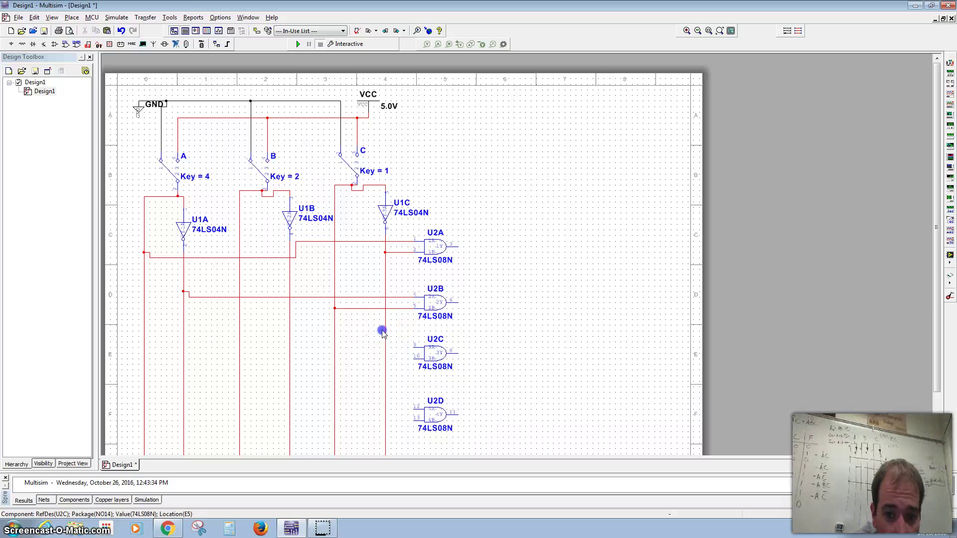
pyautogui.click(414, 347)
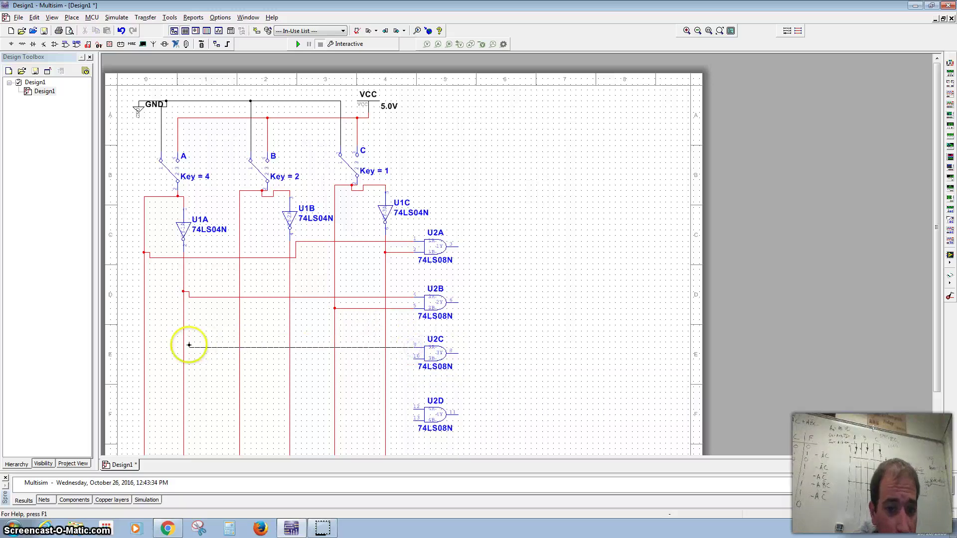
pyautogui.click(143, 348)
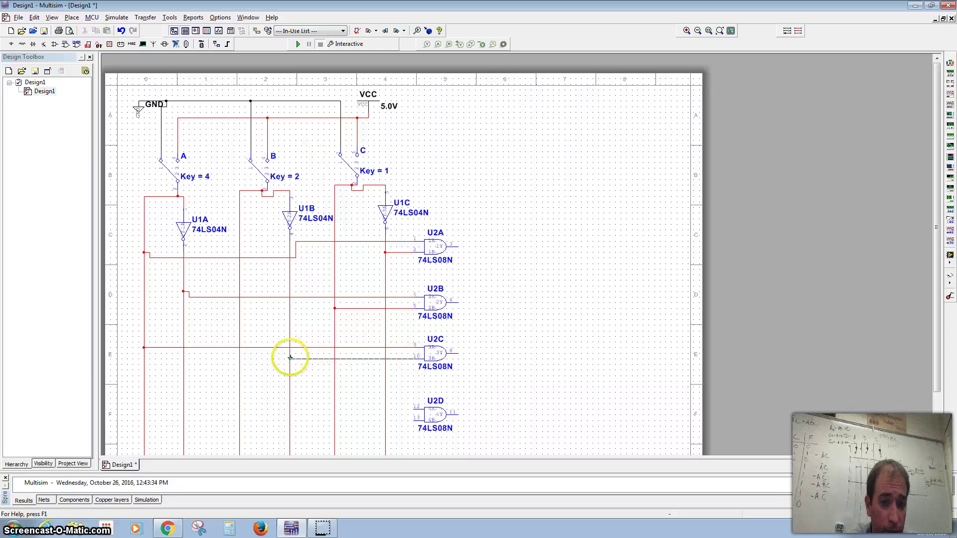
pyautogui.click(290, 358)
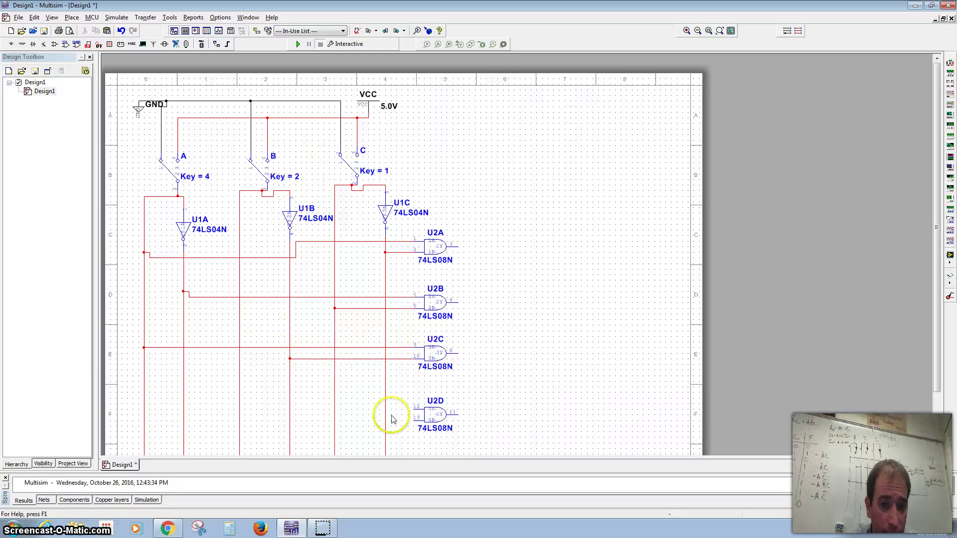
# Move U2D below and to the right of U2C, then wire its inputs to U2C's output and switch C's true line.
pyautogui.moveTo(420, 415); pyautogui.dragTo(478, 402)
pyautogui.click(438, 413)
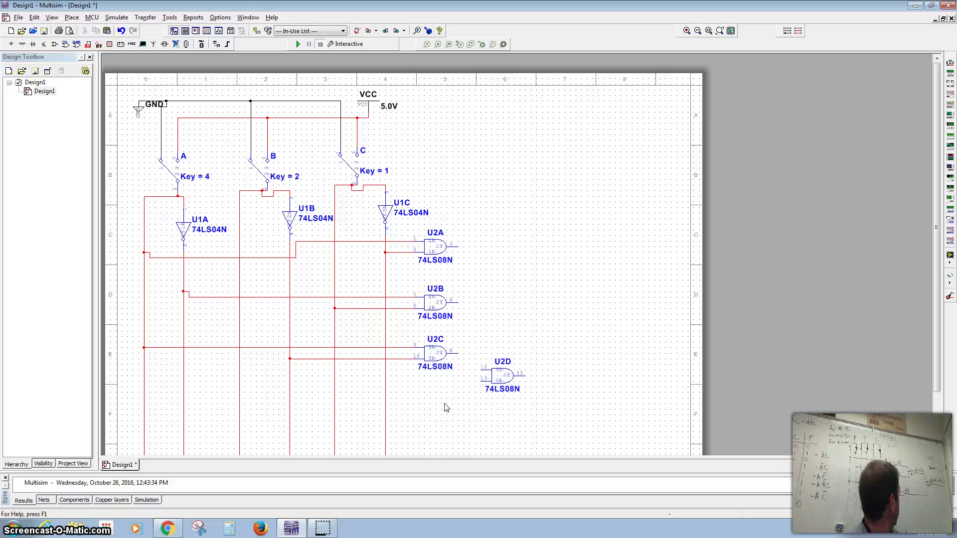
pyautogui.click(459, 352)
pyautogui.click(478, 369)
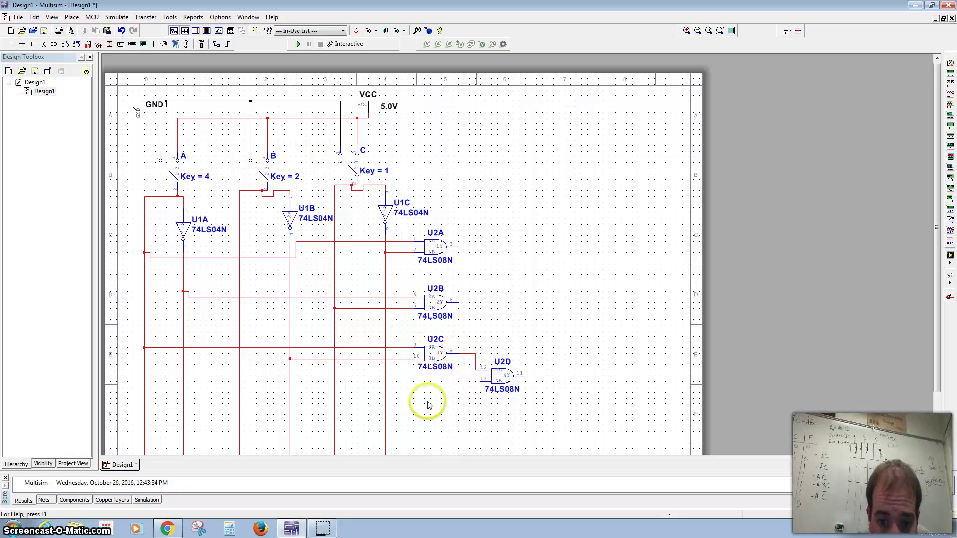
pyautogui.click(483, 379)
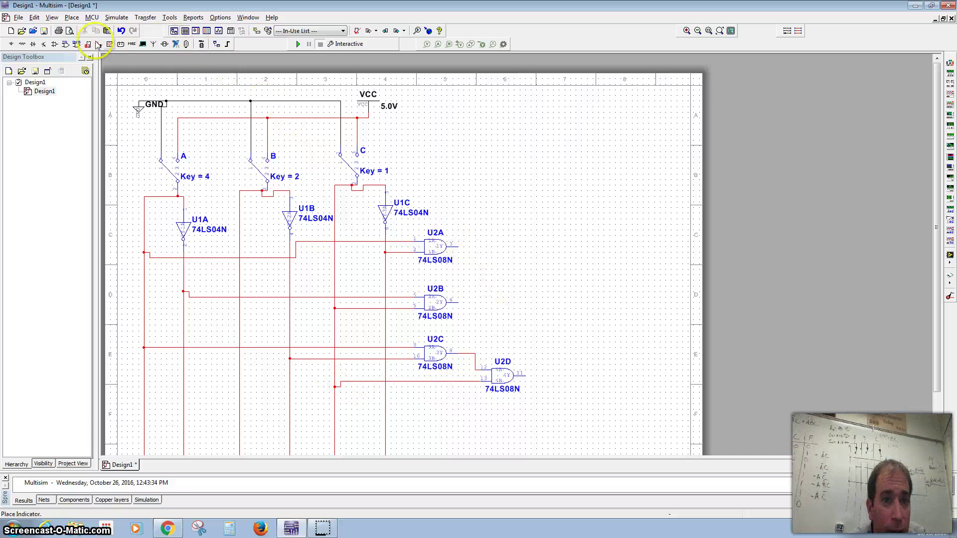
# Find the 74LS32N OR gate in the 74LS family and place its section A to the right of and between U2A and U2B.
pyautogui.click(65, 44)
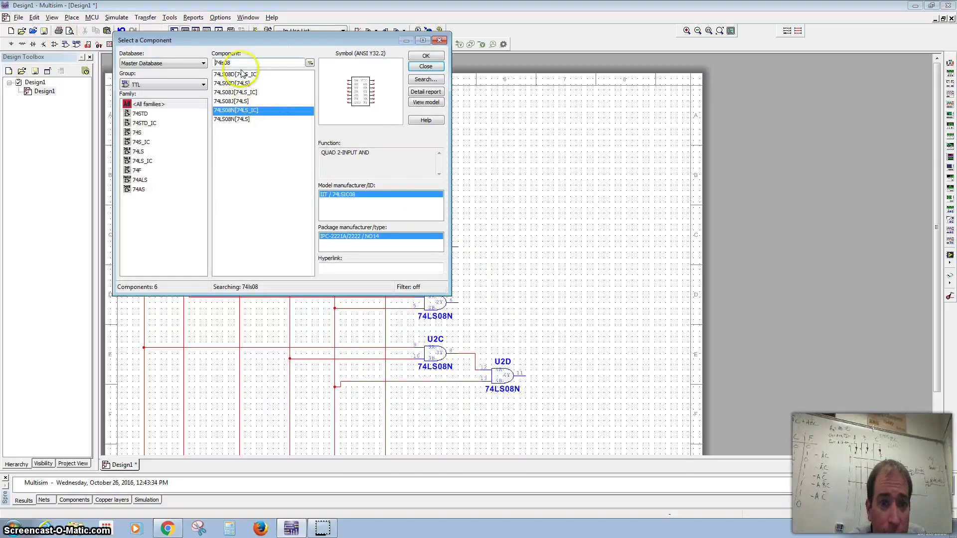
pyautogui.press('BackSpace')
pyautogui.press('BackSpace')
pyautogui.write('32')
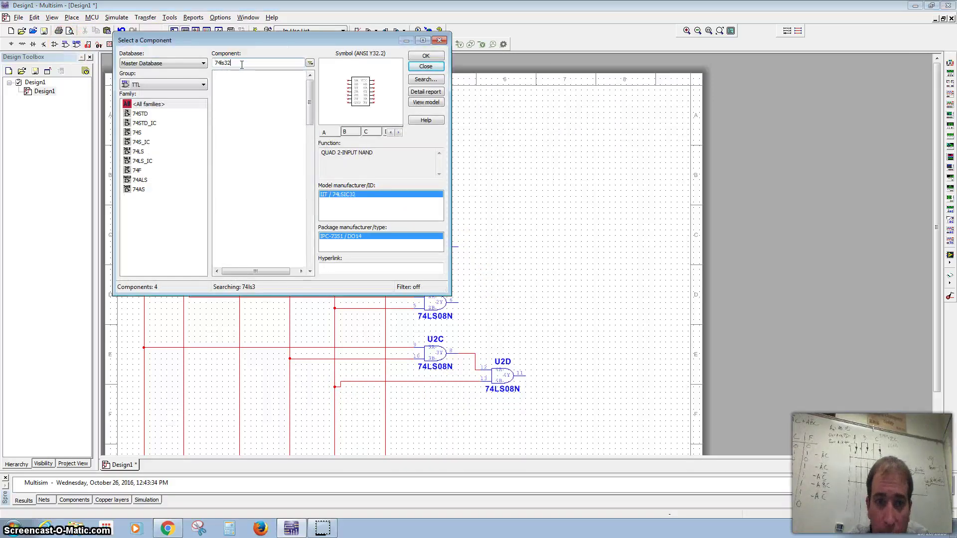
pyautogui.click(235, 102)
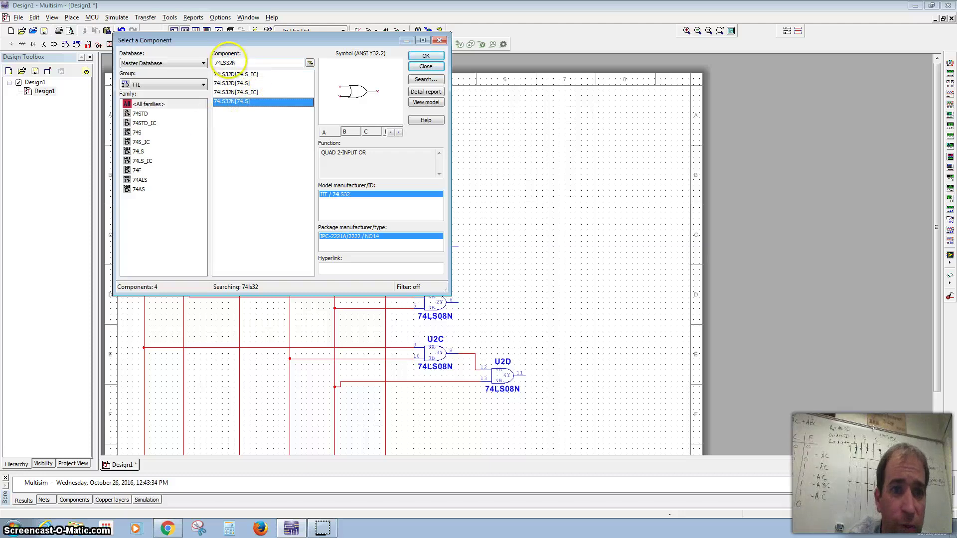
pyautogui.click(425, 55)
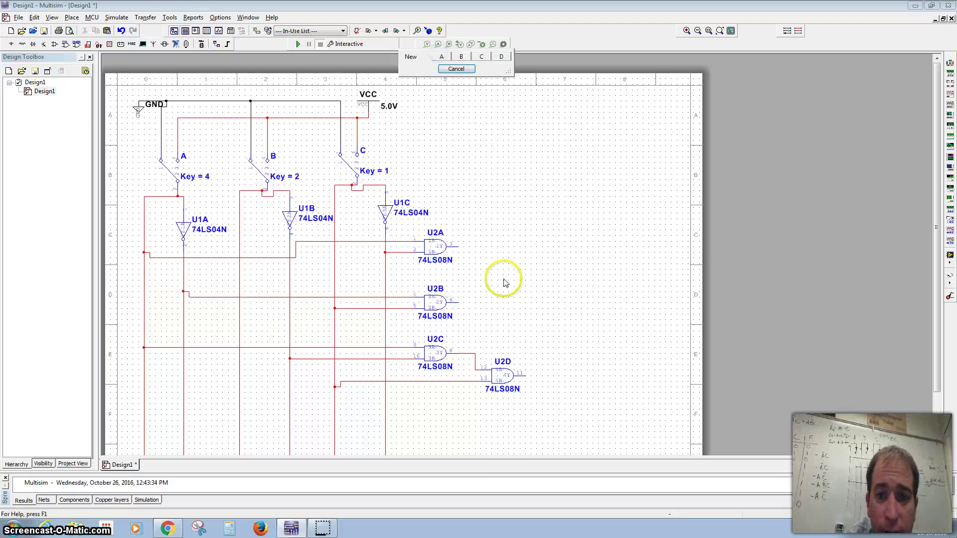
pyautogui.click(443, 57)
pyautogui.click(498, 277)
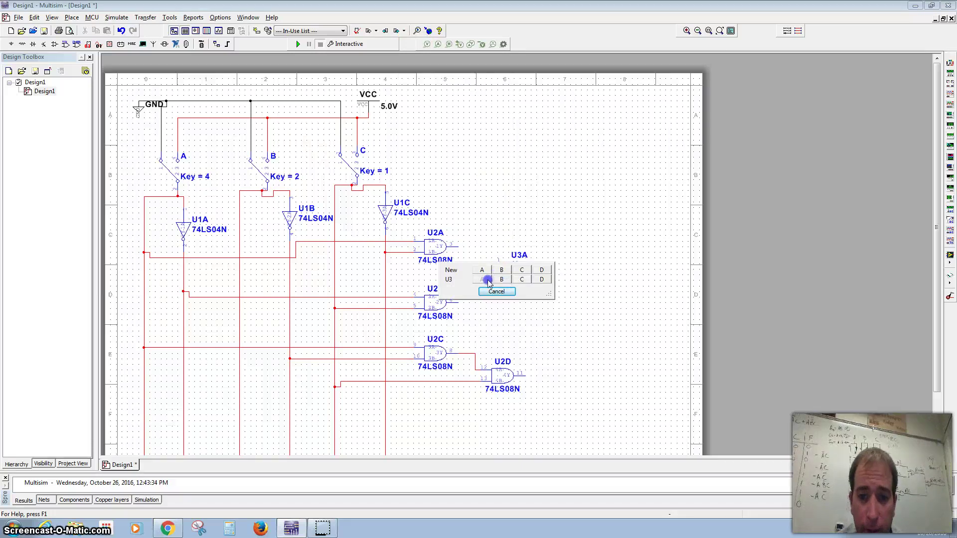
# Place section B of the same 74LS32N below and to the right of U3A and end component placement.
pyautogui.click(502, 280)
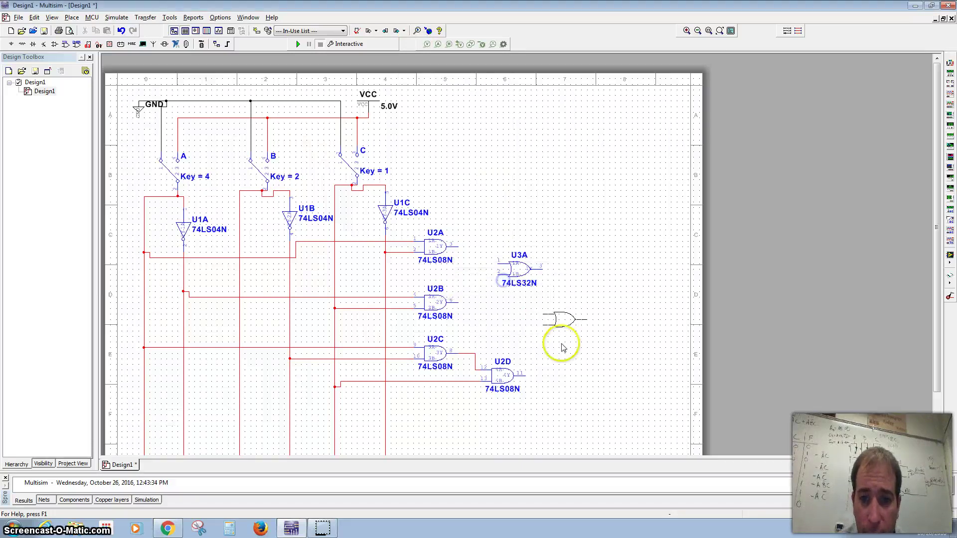
pyautogui.click(572, 323)
pyautogui.click(548, 338)
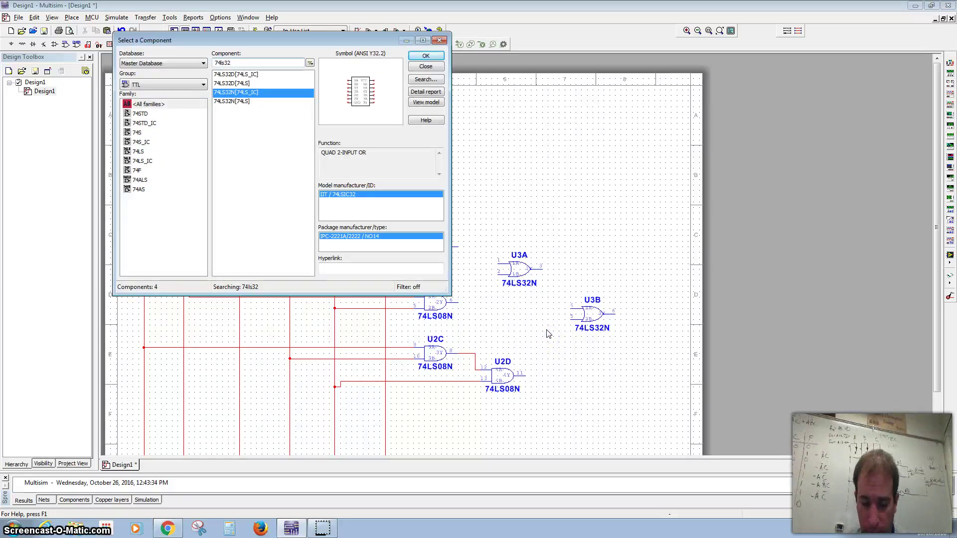
pyautogui.click(426, 56)
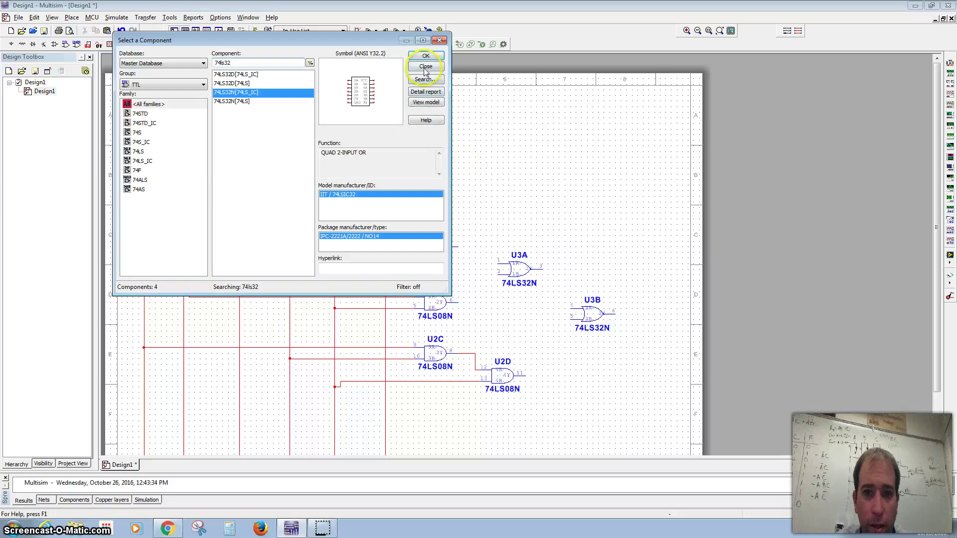
pyautogui.click(427, 68)
# Wire U2A's output to U3A's upper input and U2B's output to U3A's lower input.
pyautogui.click(458, 248)
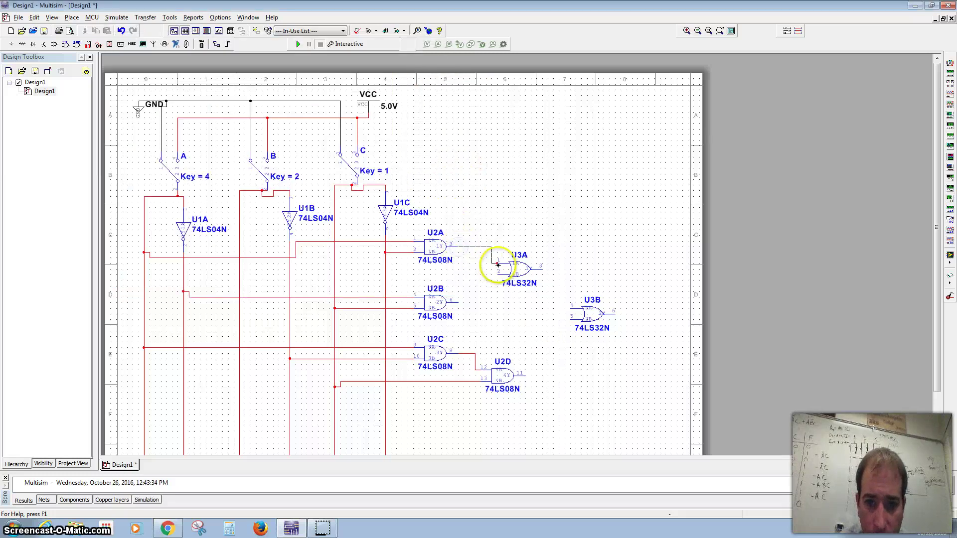
pyautogui.click(498, 262)
pyautogui.click(454, 301)
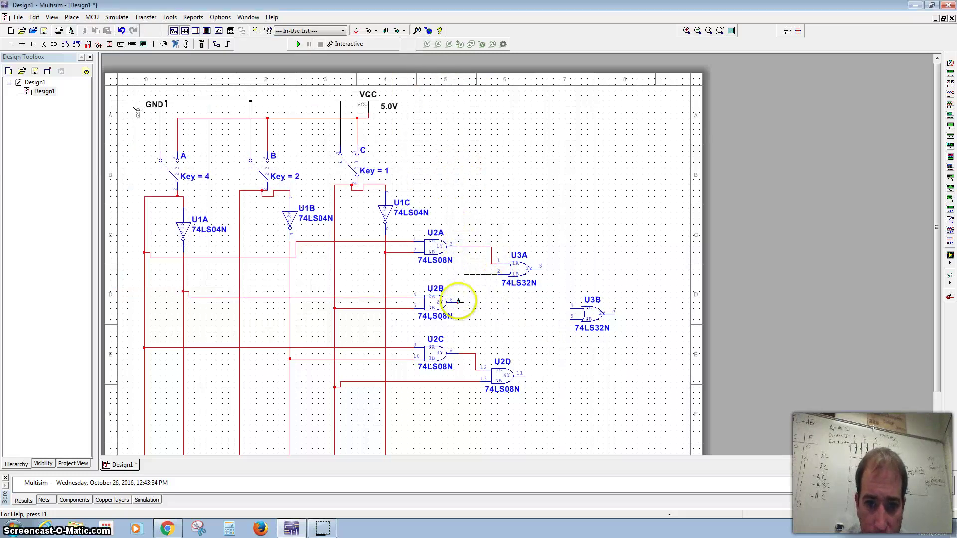
pyautogui.click(499, 273)
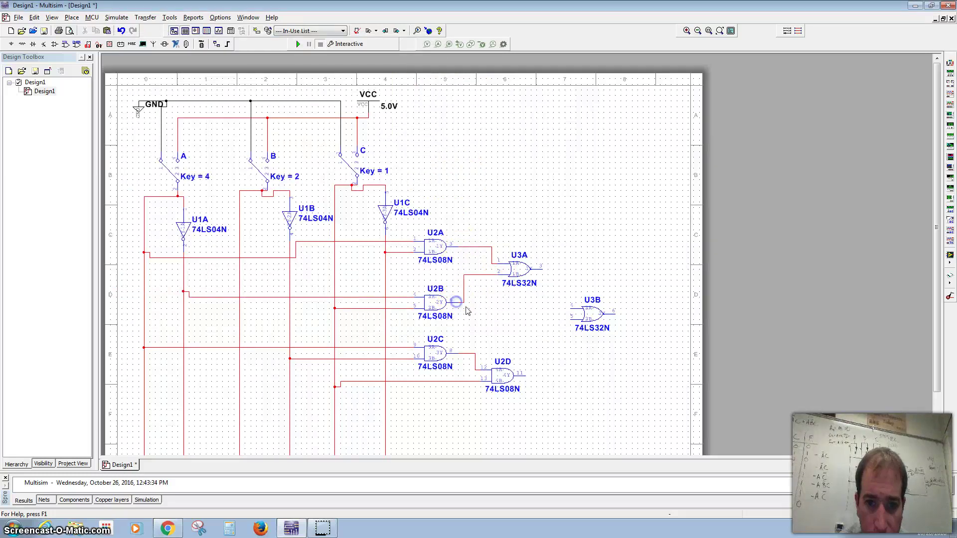
# Wire U2D's output to U3B's lower input and U3A's output to U3B's upper input.
pyautogui.click(525, 375)
pyautogui.click(571, 317)
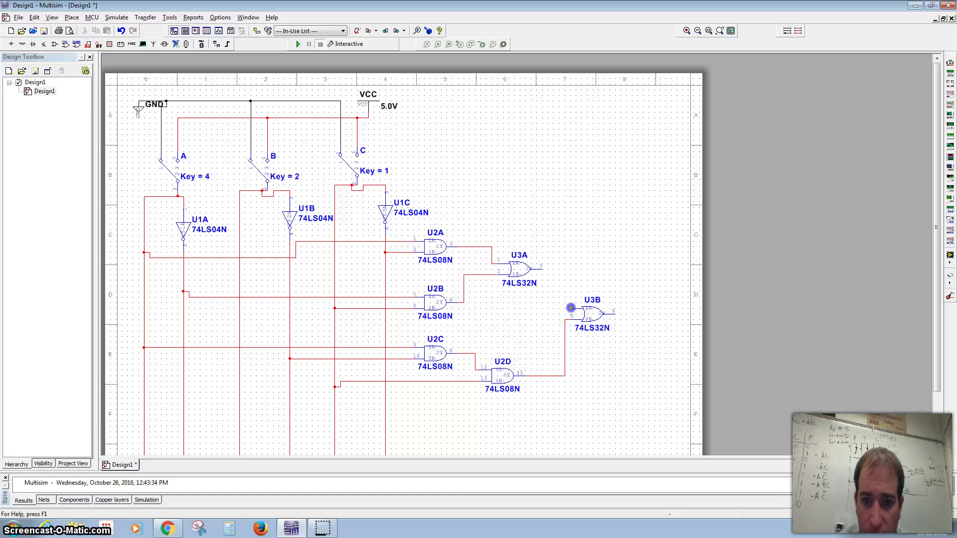
pyautogui.click(571, 307)
pyautogui.click(540, 269)
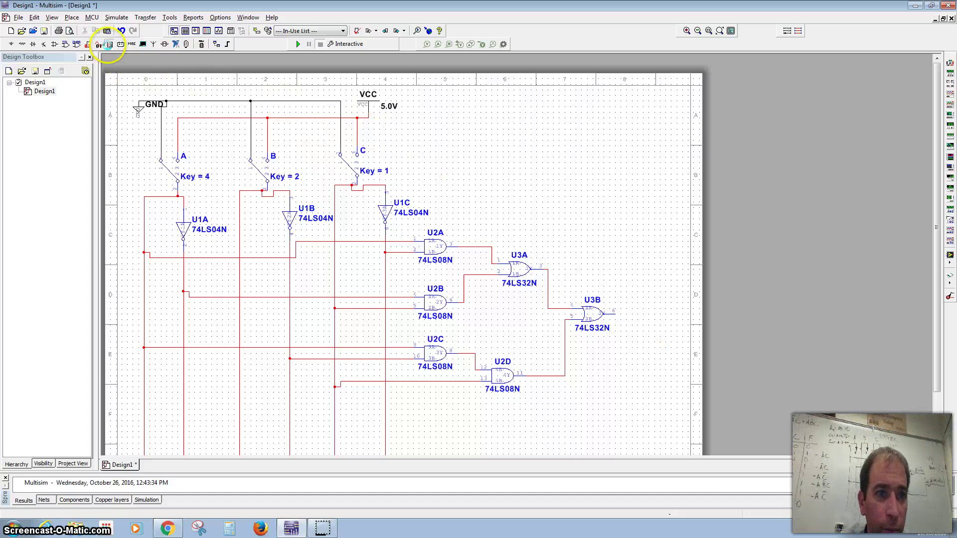
# Place a PROBE_DIG_BLUE indicator above and to the right of U3B and wire it to U3B's output.
pyautogui.click(109, 45)
pyautogui.click(144, 133)
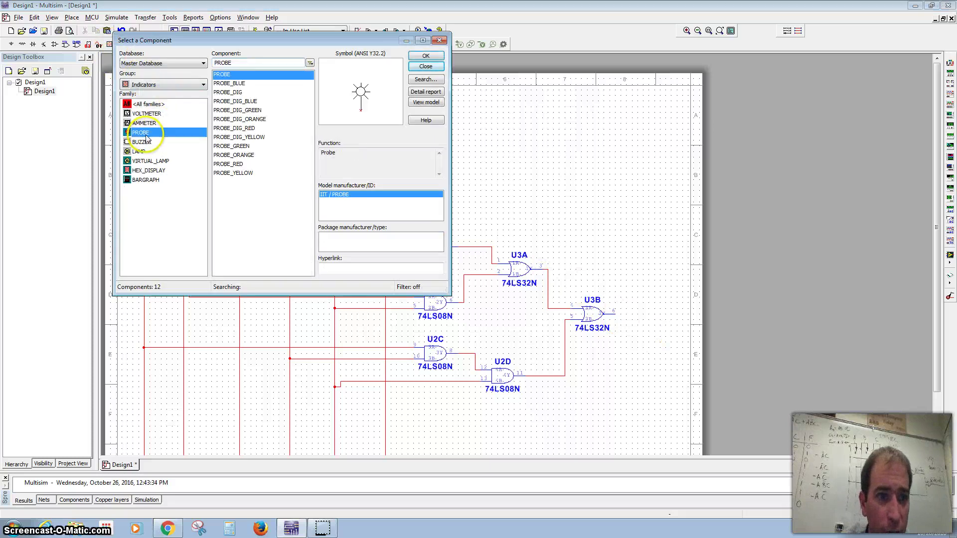
pyautogui.click(243, 110)
pyautogui.press('Down')
pyautogui.press('Down')
pyautogui.press('Down')
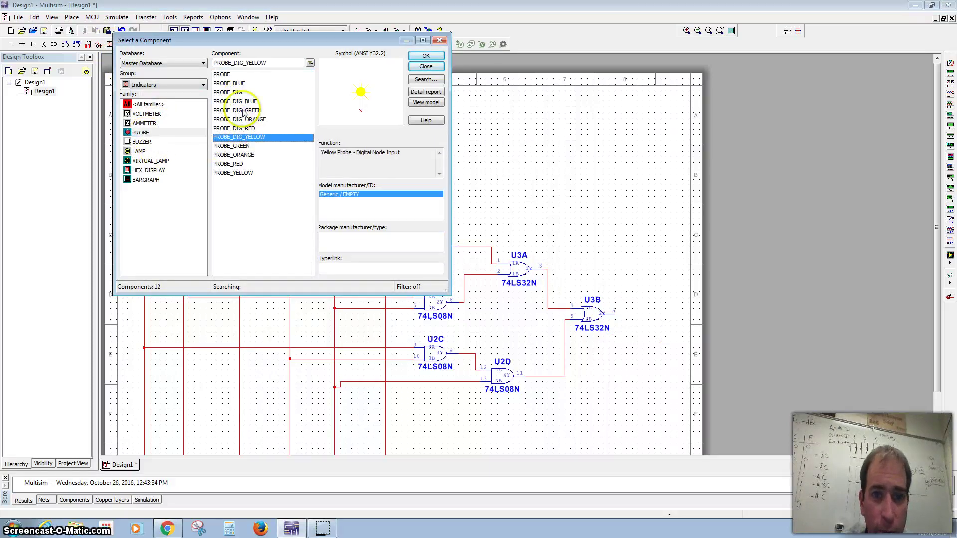
pyautogui.click(242, 102)
pyautogui.click(426, 55)
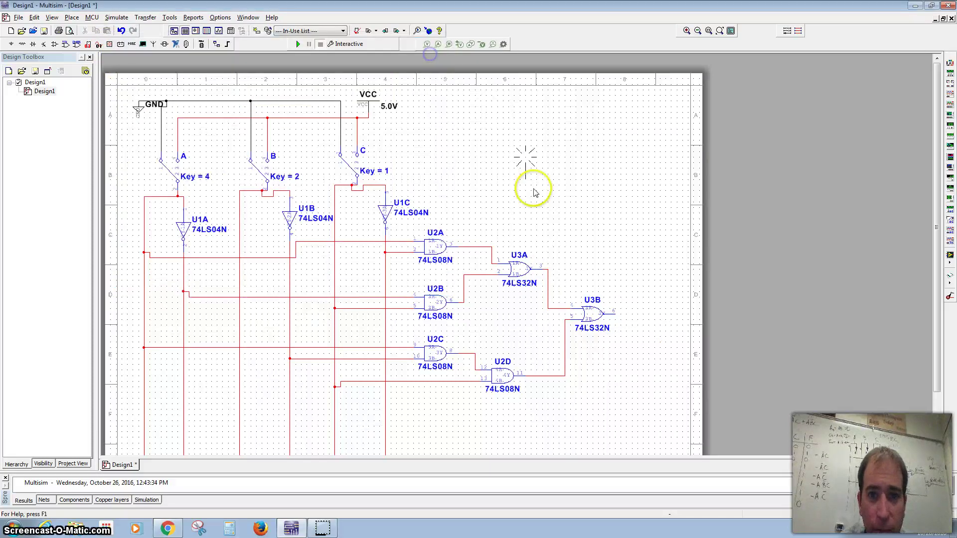
pyautogui.click(642, 290)
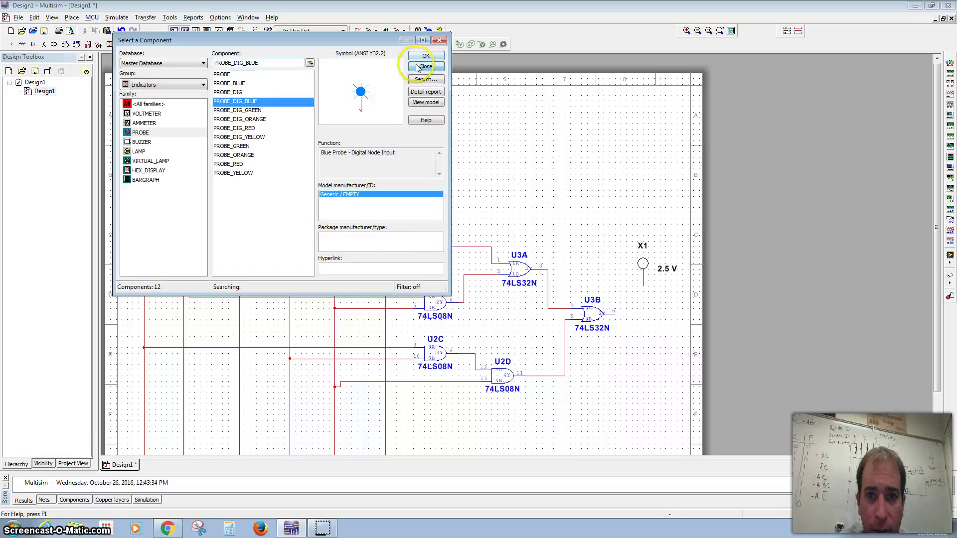
pyautogui.click(425, 67)
pyautogui.click(616, 313)
pyautogui.click(643, 285)
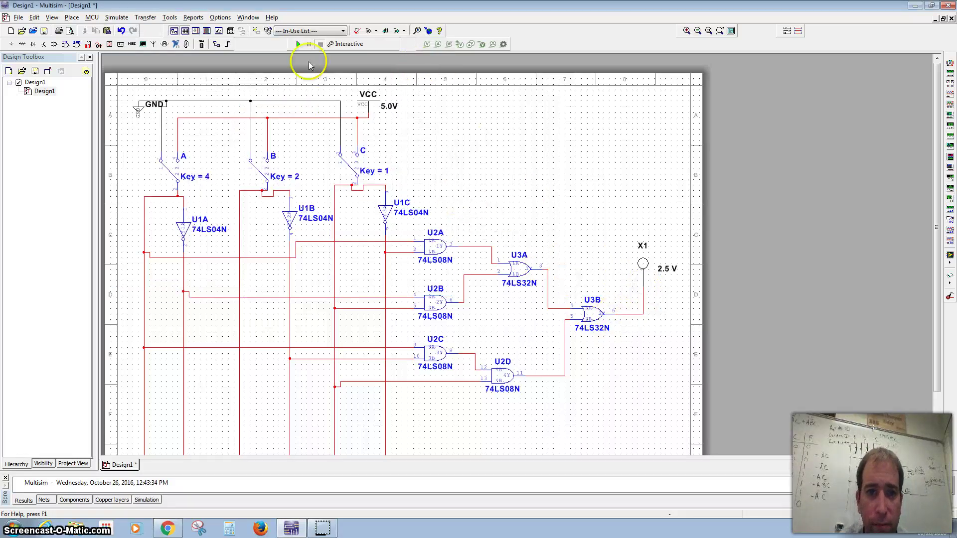
# Run the simulation, toggle the input switches to set A and C to VCC and B to ground, and stop the simulation.
pyautogui.click(297, 44)
pyautogui.click(520, 177)
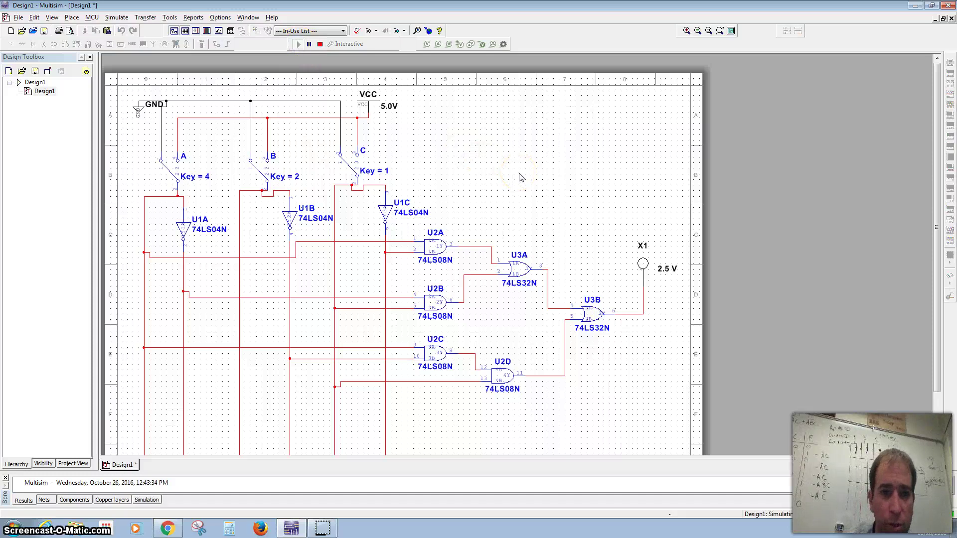
pyautogui.press('1')
pyautogui.press('2')
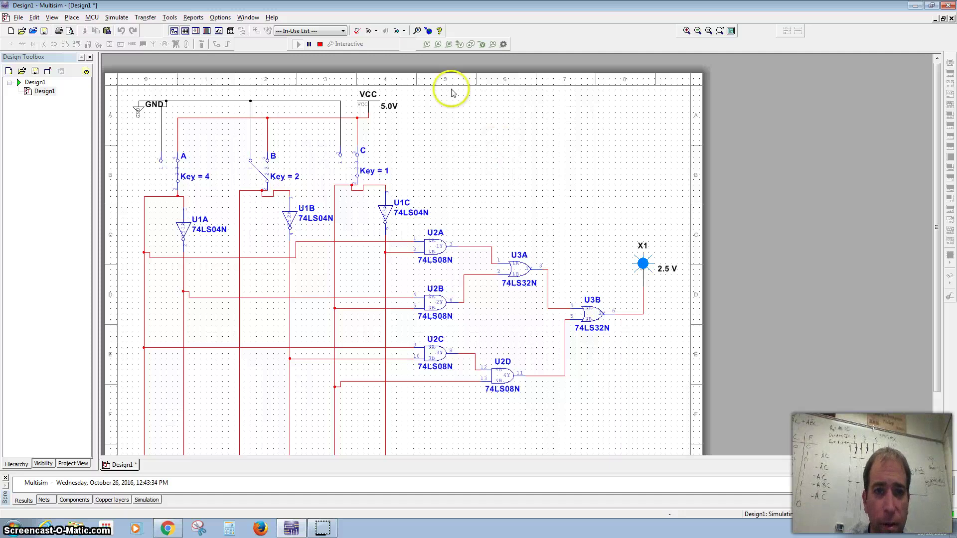
pyautogui.click(320, 44)
pyautogui.click(305, 112)
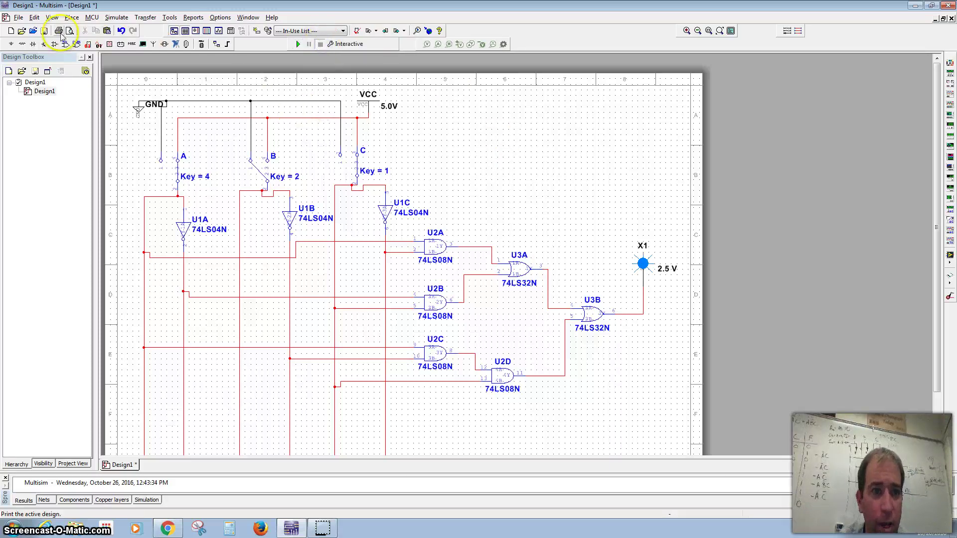